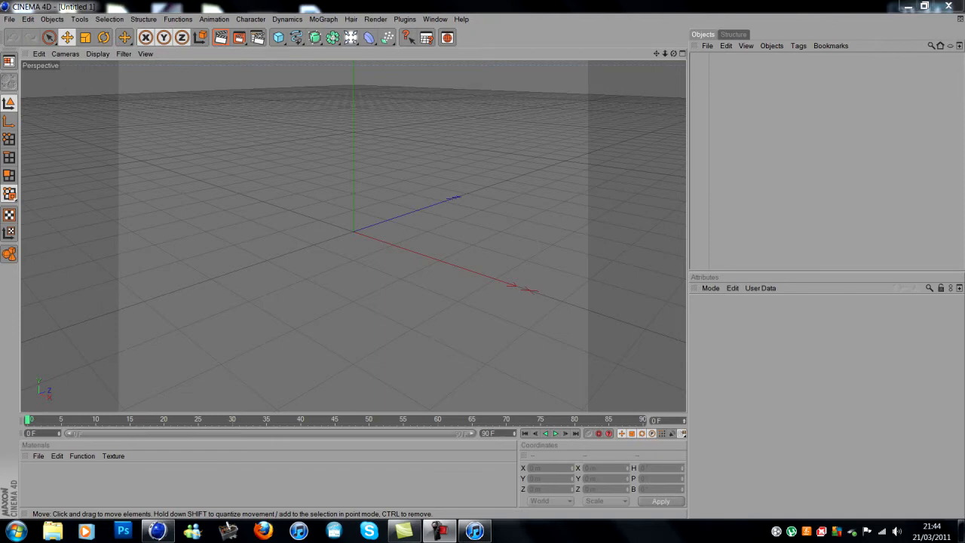
- Add a Floor object and a Background object to the empty scene
{"action": "left_click", "coordinate": [351, 38]}
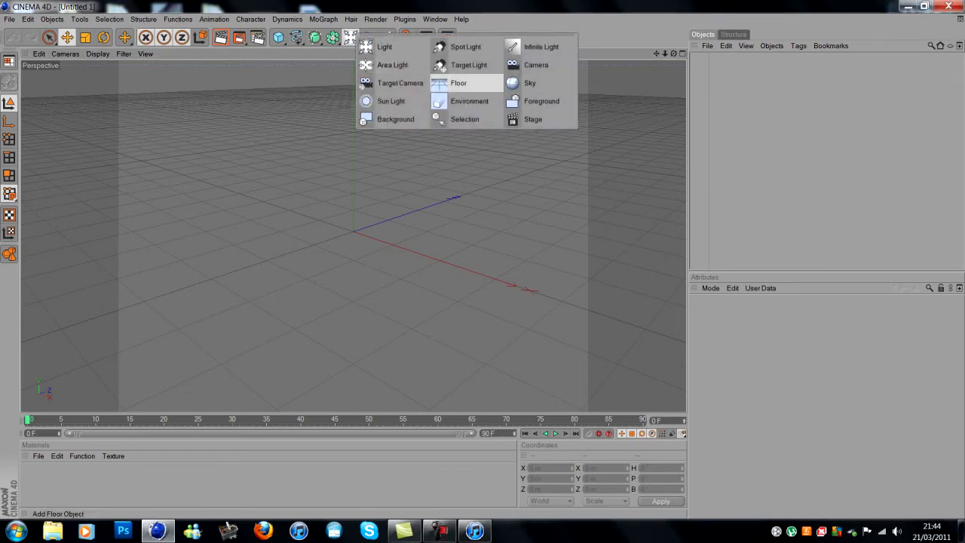
{"action": "left_click", "coordinate": [458, 83]}
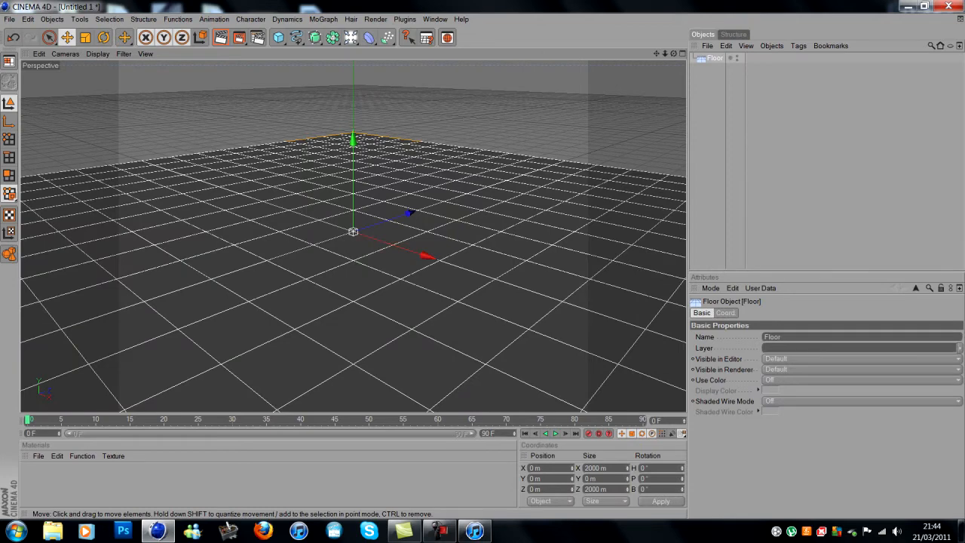
{"action": "left_click", "coordinate": [351, 38]}
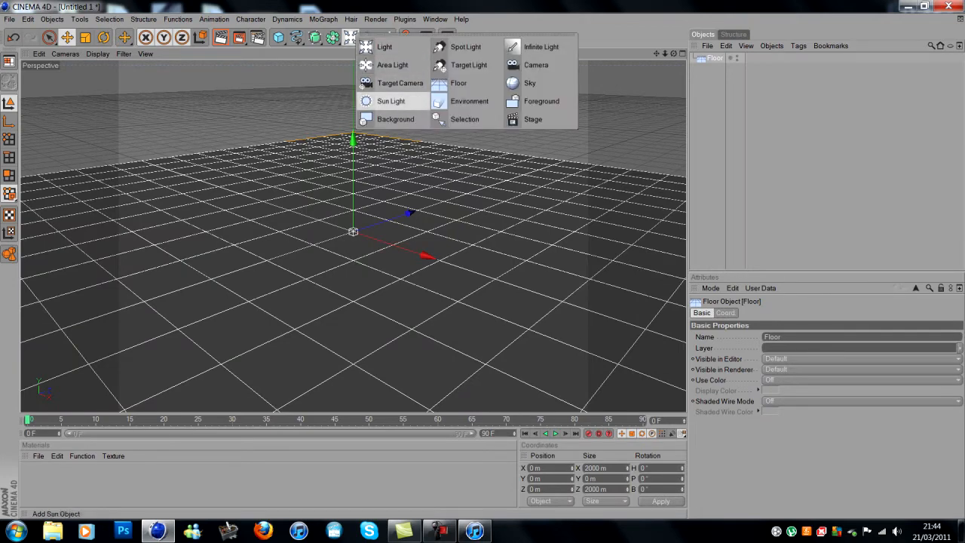
{"action": "left_click", "coordinate": [395, 119]}
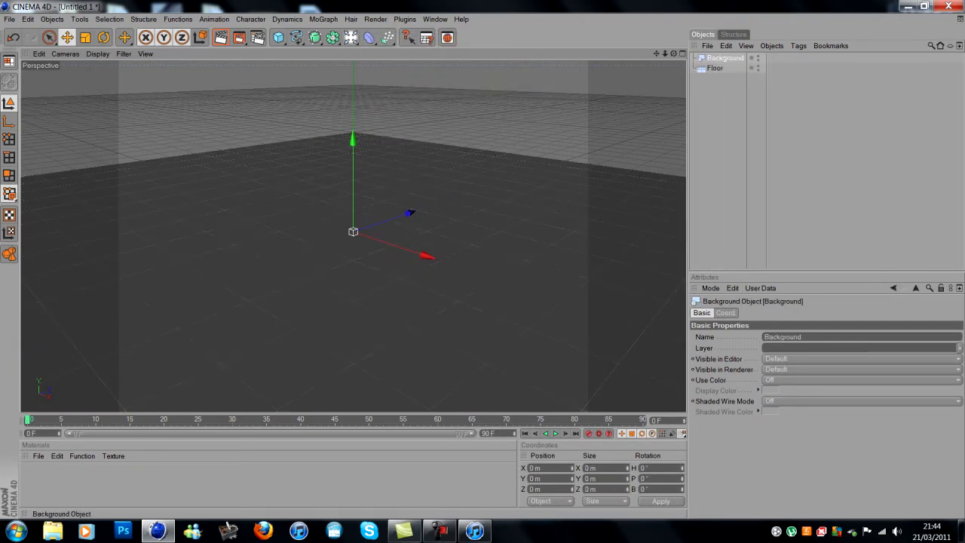
- Give the Background object a Compositing tag with Compositing Background enabled, and test-render the viewport
{"action": "right_click", "coordinate": [716, 58]}
{"action": "mouse_move", "coordinate": [754, 61]}
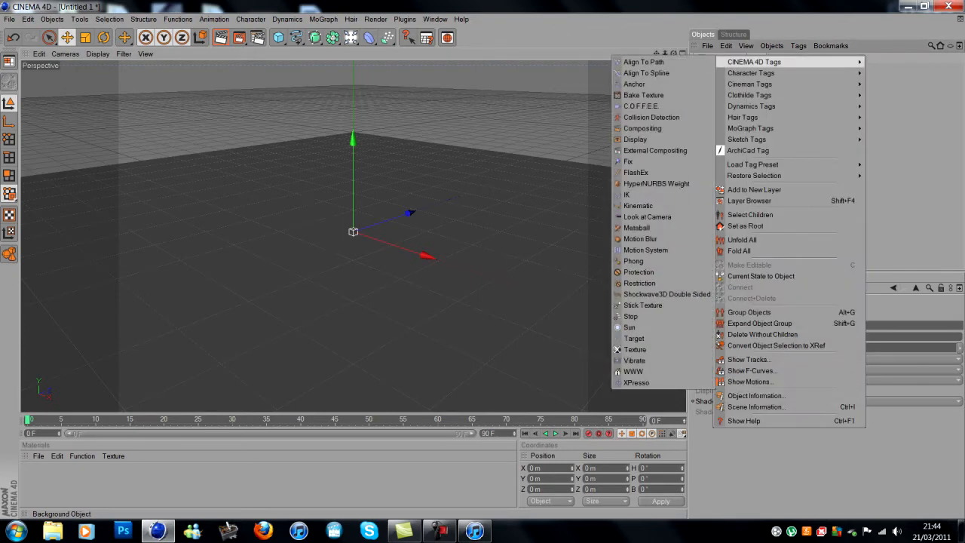
{"action": "left_click", "coordinate": [642, 128]}
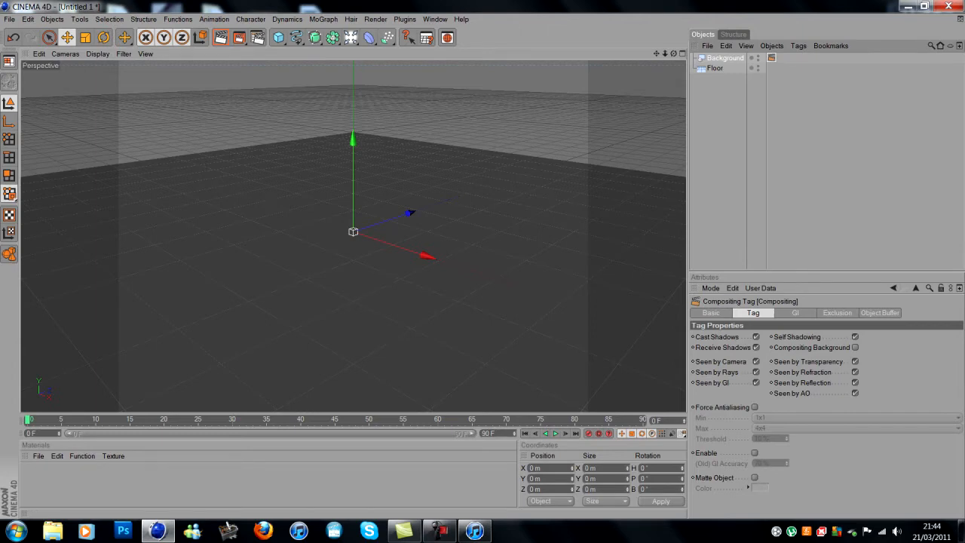
{"action": "left_click", "coordinate": [854, 348]}
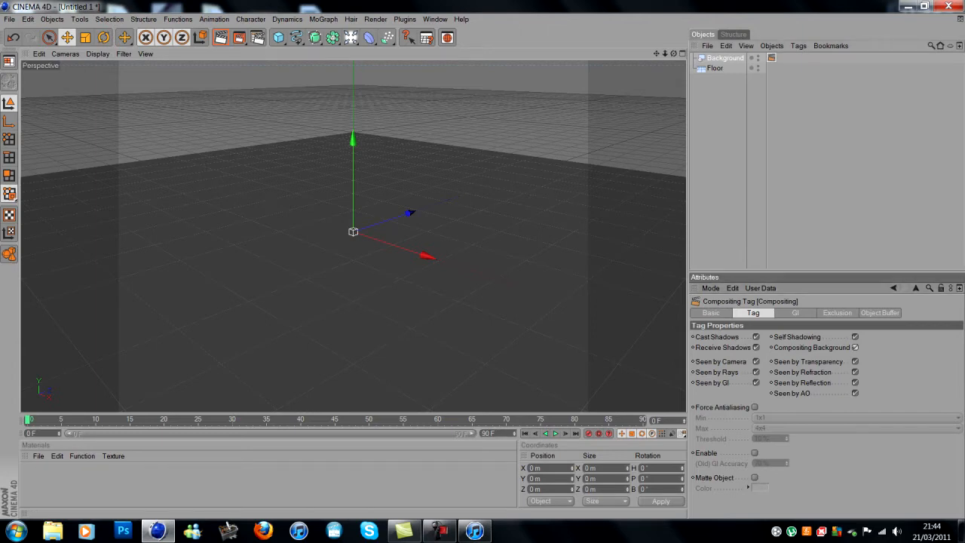
{"action": "left_click", "coordinate": [740, 155]}
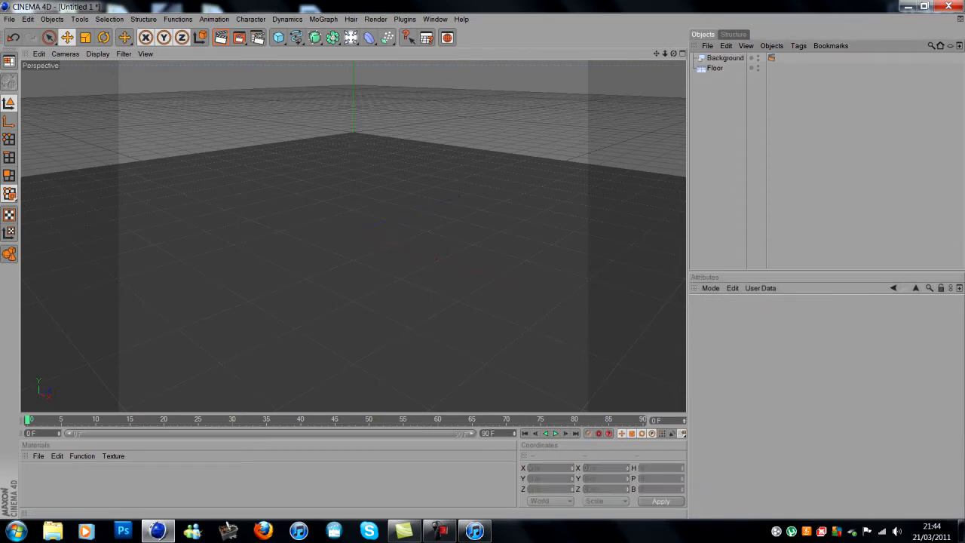
{"action": "left_click", "coordinate": [221, 37]}
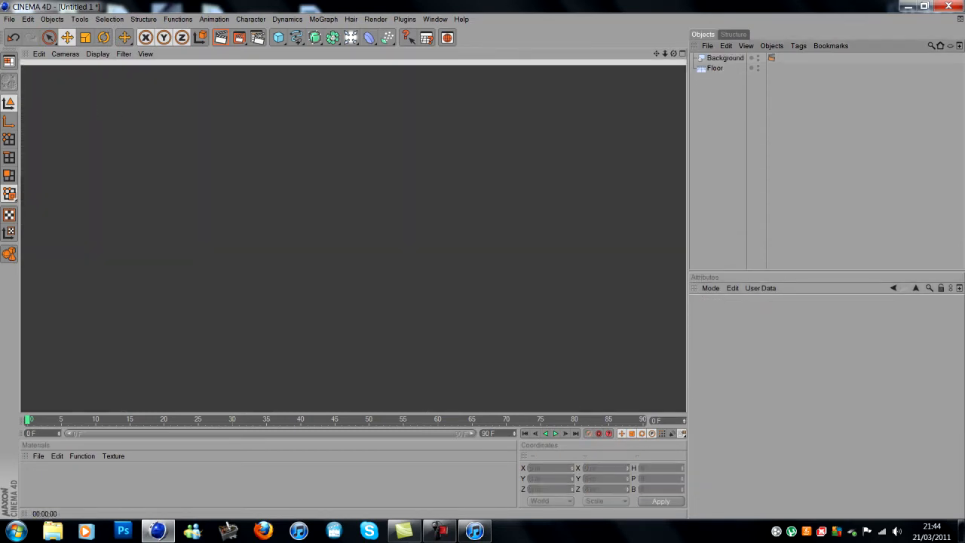
{"action": "key", "text": "a"}
- Add a Sky object and give it a Compositing tag with Seen by Camera disabled
{"action": "left_click_drag", "start_coordinate": [350, 37], "coordinate": [529, 83]}
{"action": "right_click", "coordinate": [716, 58]}
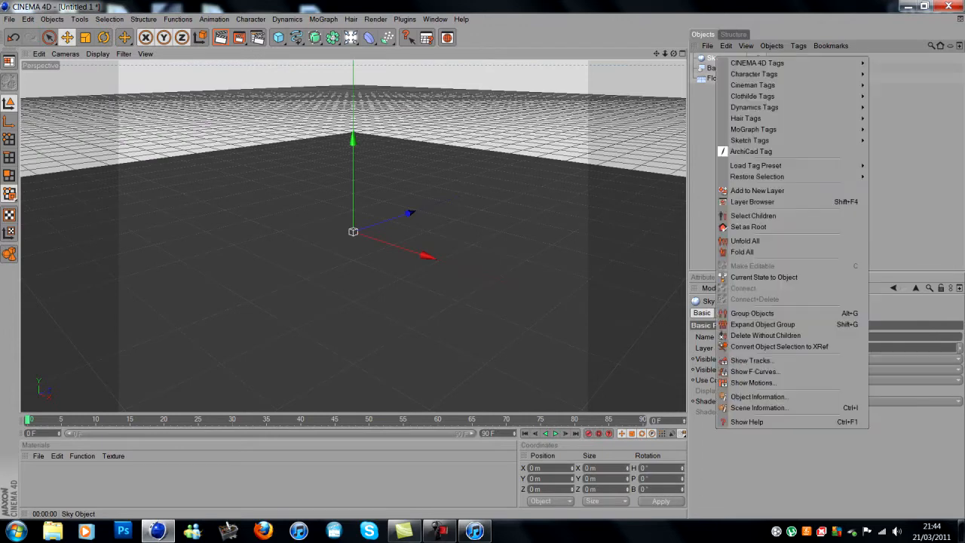
{"action": "mouse_move", "coordinate": [758, 62]}
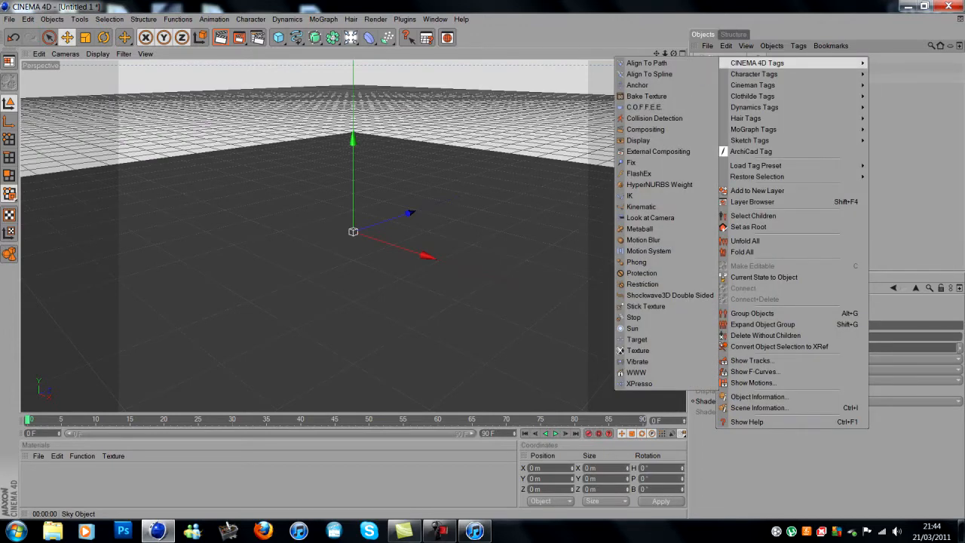
{"action": "left_click", "coordinate": [645, 129]}
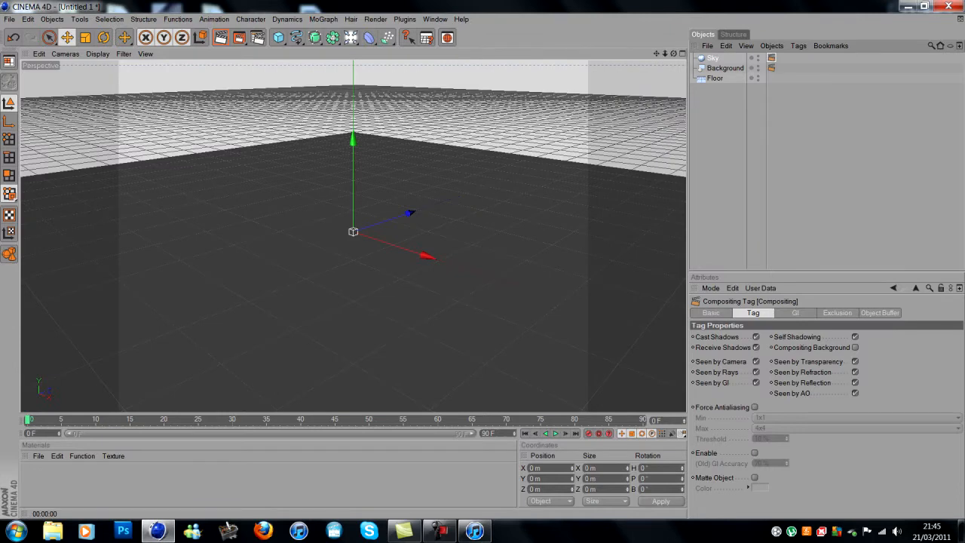
{"action": "left_click", "coordinate": [756, 361]}
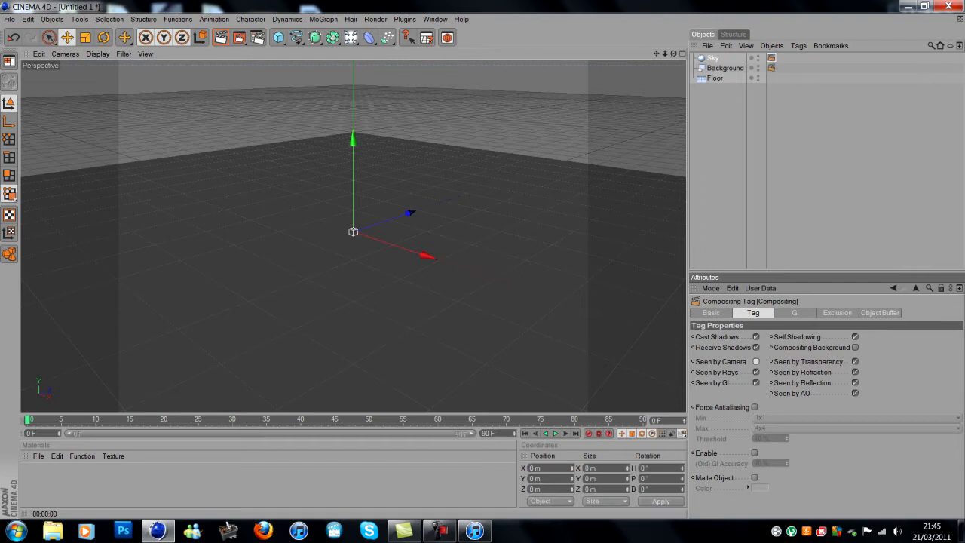
{"action": "left_click", "coordinate": [754, 151]}
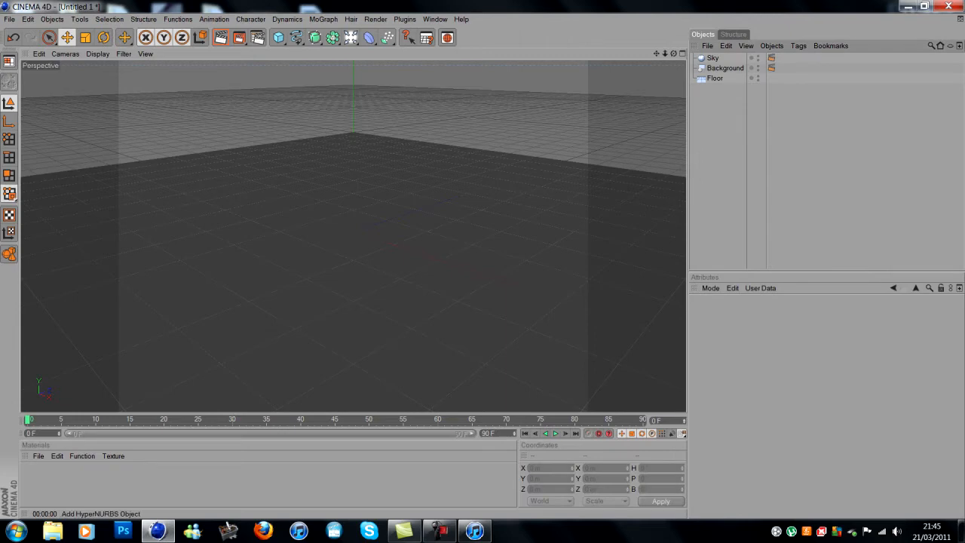
- Add a Sphere and raise it to about 100 m on the Y axis so it rests on the floor
{"action": "left_click", "coordinate": [278, 37]}
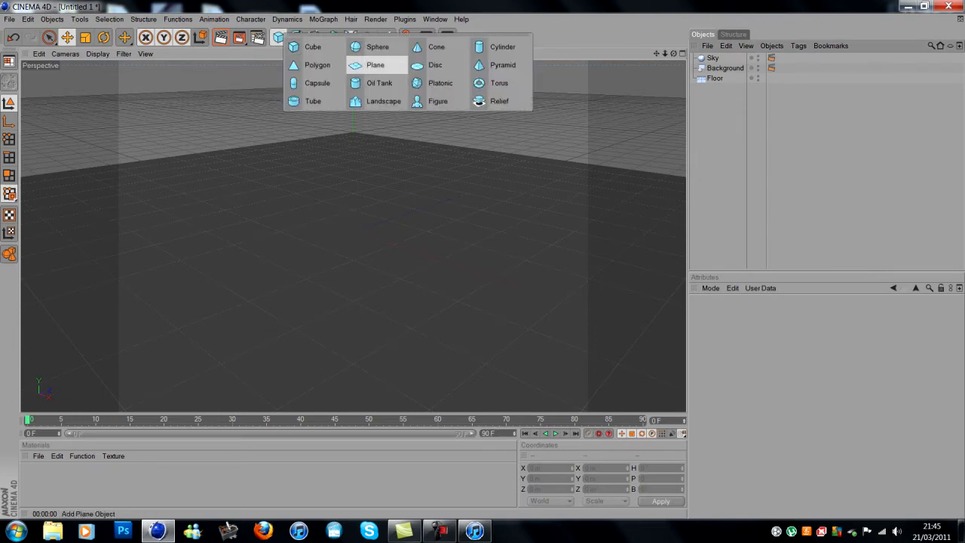
{"action": "left_click", "coordinate": [377, 47]}
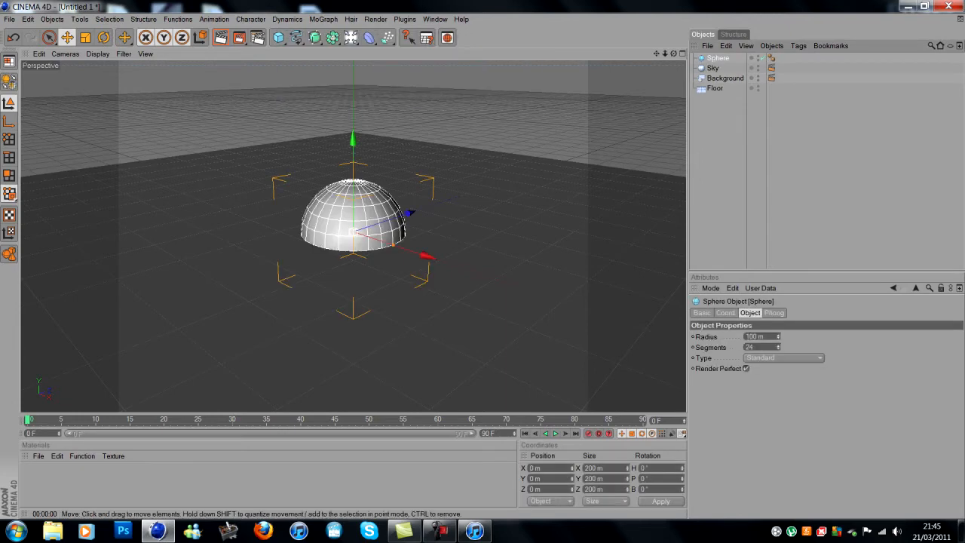
{"action": "left_click_drag", "start_coordinate": [352, 139], "coordinate": [353, 81]}
- Set the sphere's segments to 100 and test-render the viewport
{"action": "left_click_drag", "start_coordinate": [755, 348], "coordinate": [746, 347]}
{"action": "type", "text": "100"}
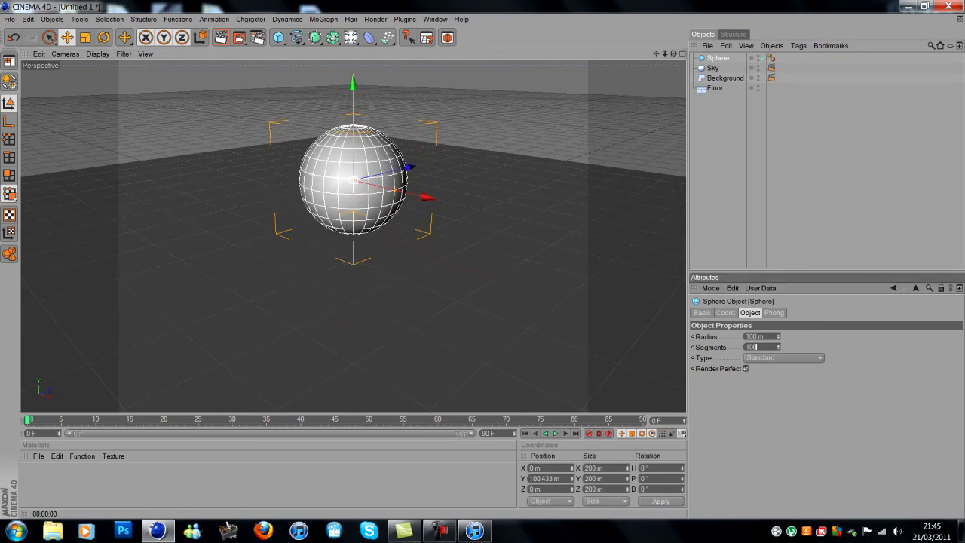
{"action": "key", "text": "Return"}
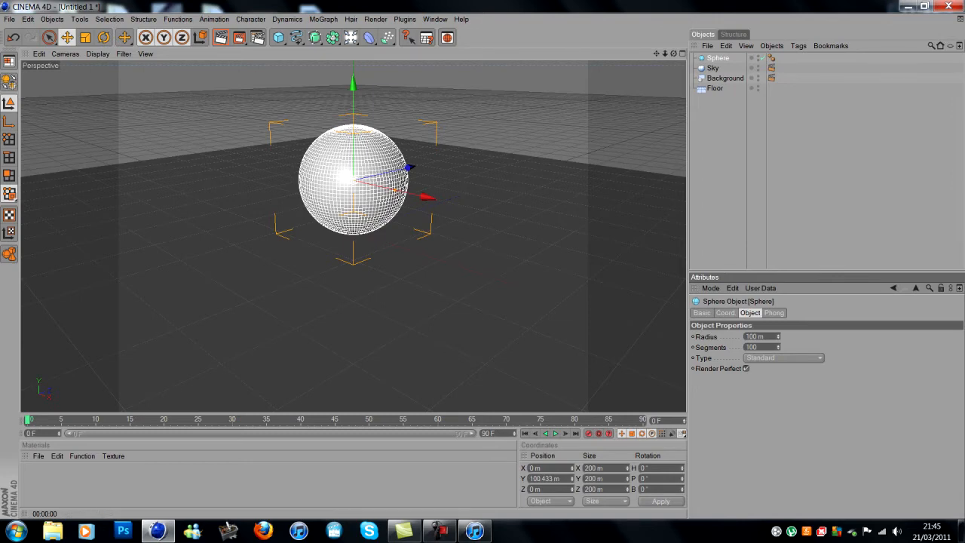
{"action": "left_click", "coordinate": [732, 154]}
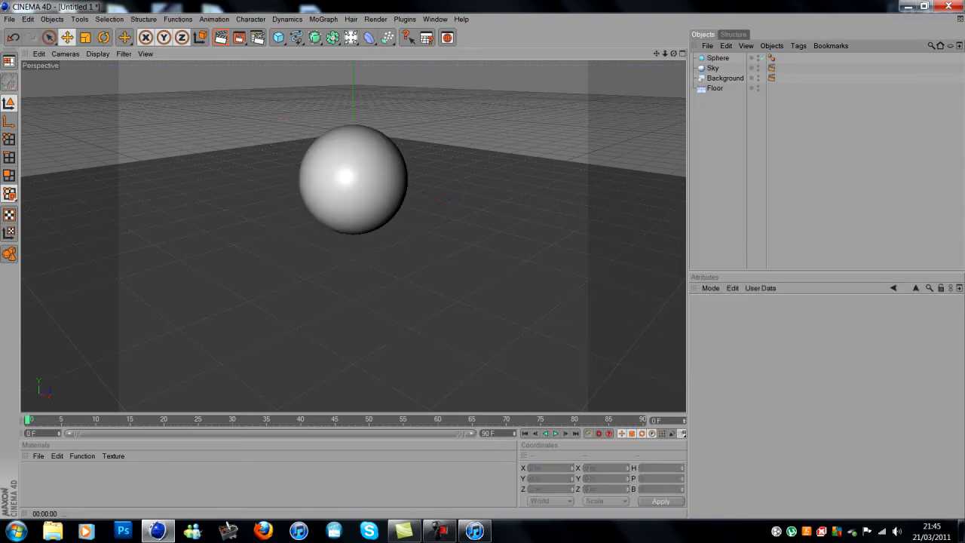
{"action": "key", "text": "ctrl+r"}
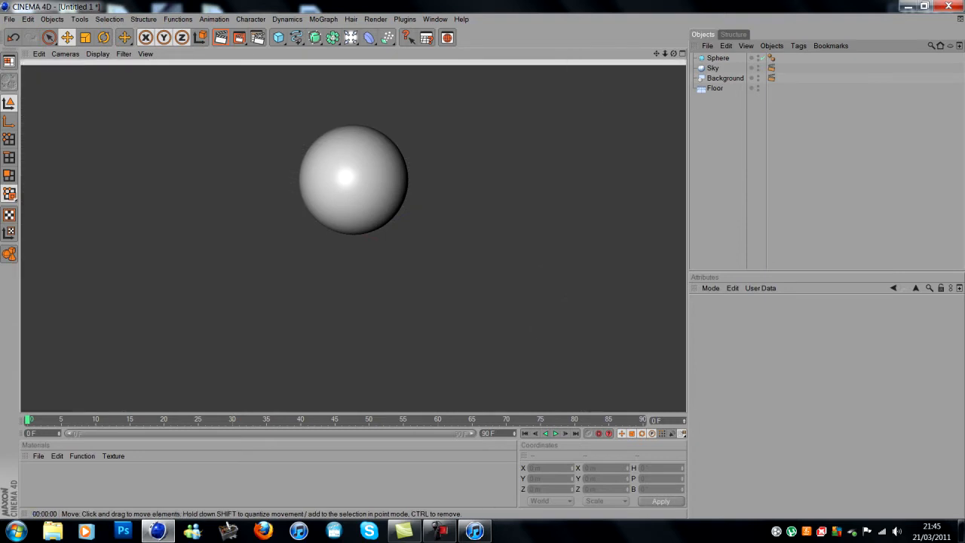
- Add a Light and an Array object, and make the light a child of the array
{"action": "left_click", "coordinate": [350, 37]}
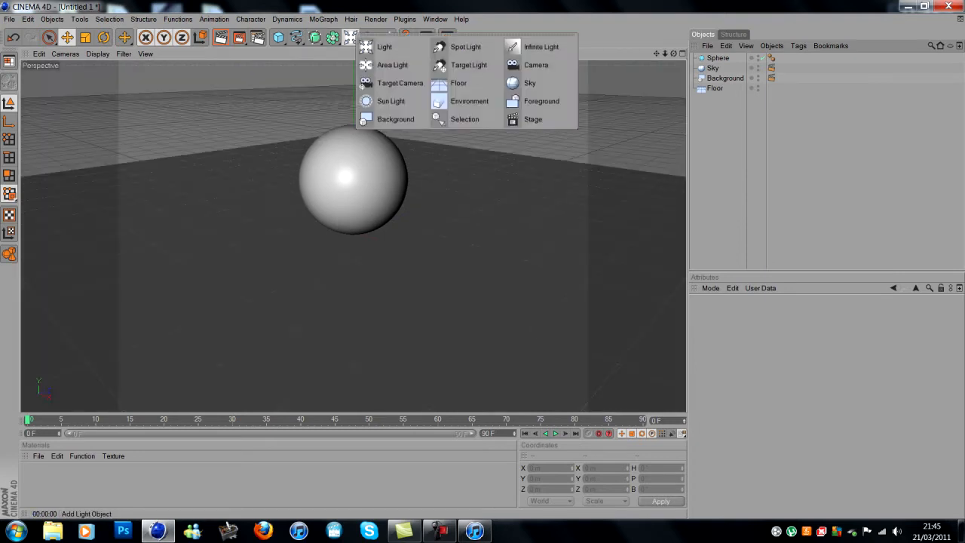
{"action": "left_click", "coordinate": [384, 47]}
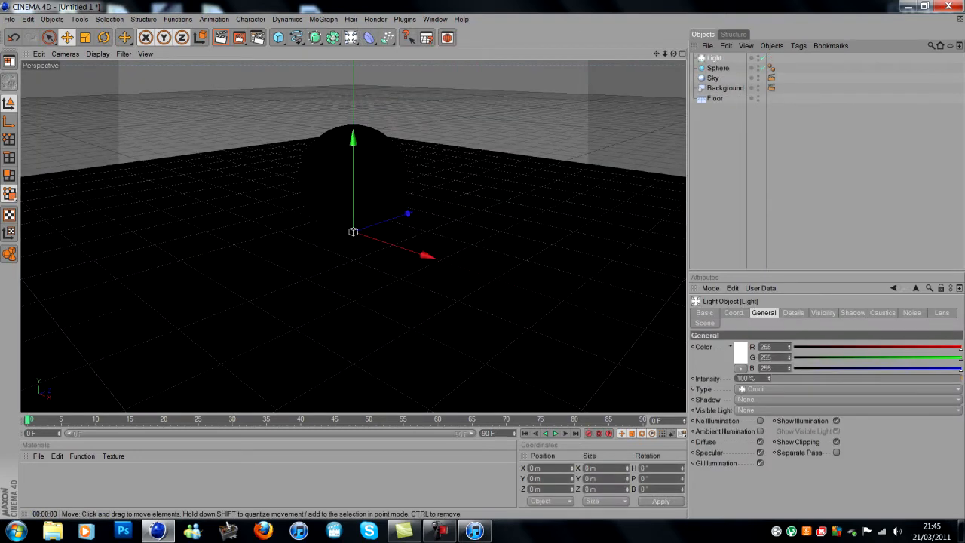
{"action": "left_click", "coordinate": [333, 37]}
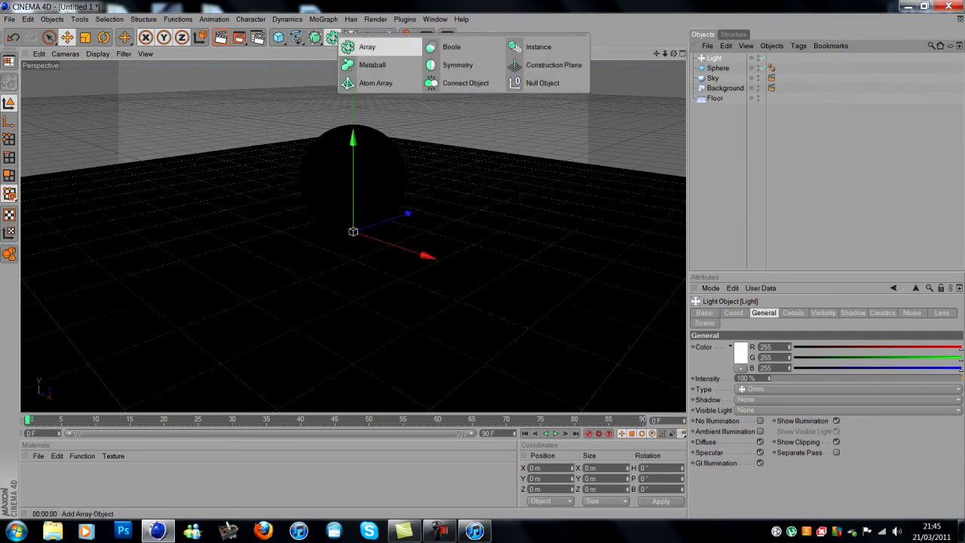
{"action": "left_click", "coordinate": [367, 47]}
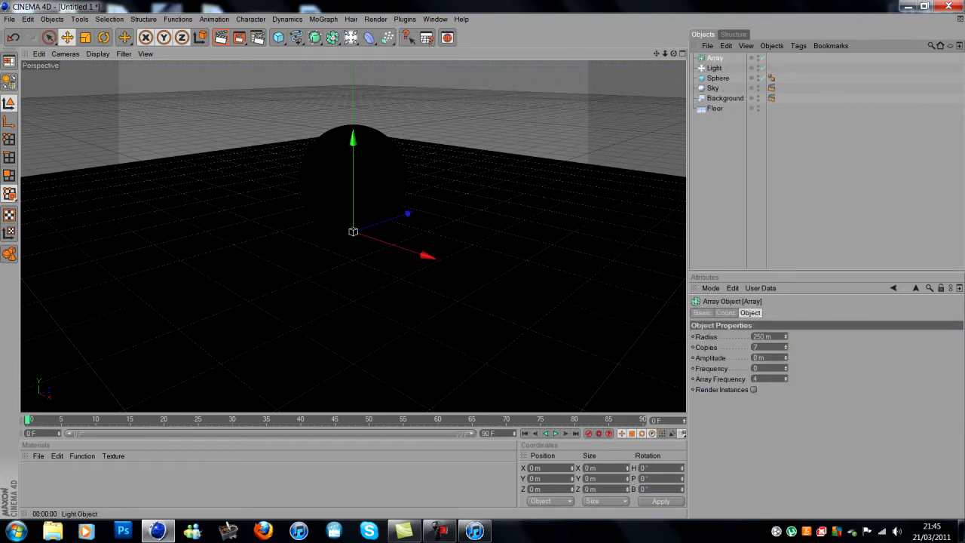
{"action": "left_click_drag", "start_coordinate": [714, 68], "coordinate": [715, 58]}
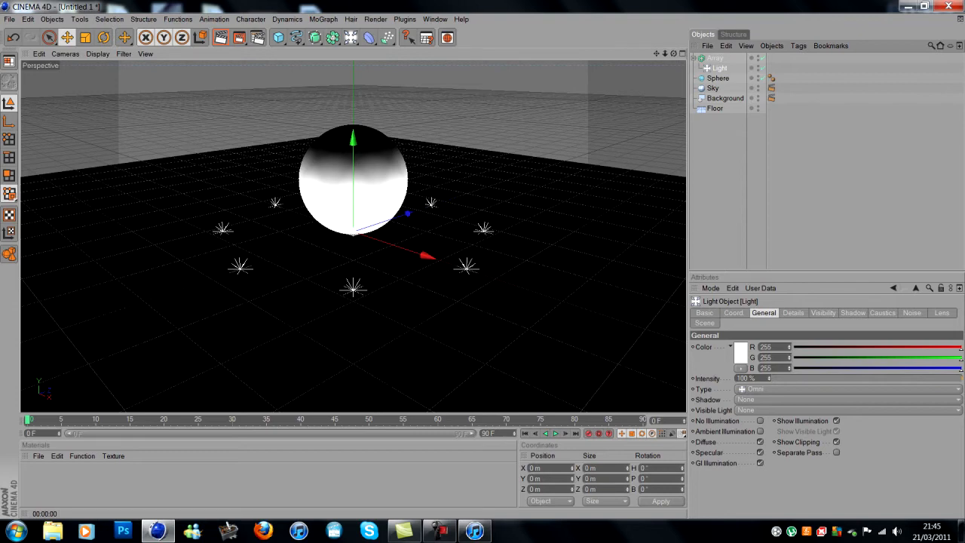
- Set the light array's radius to 1000 m
{"action": "left_click", "coordinate": [714, 58]}
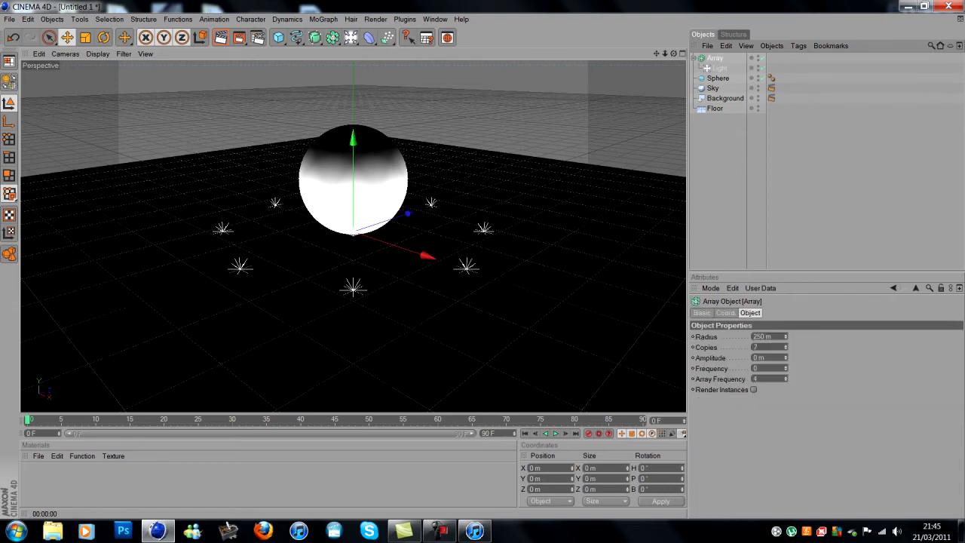
{"action": "left_click", "coordinate": [757, 336]}
{"action": "type", "text": "1000"}
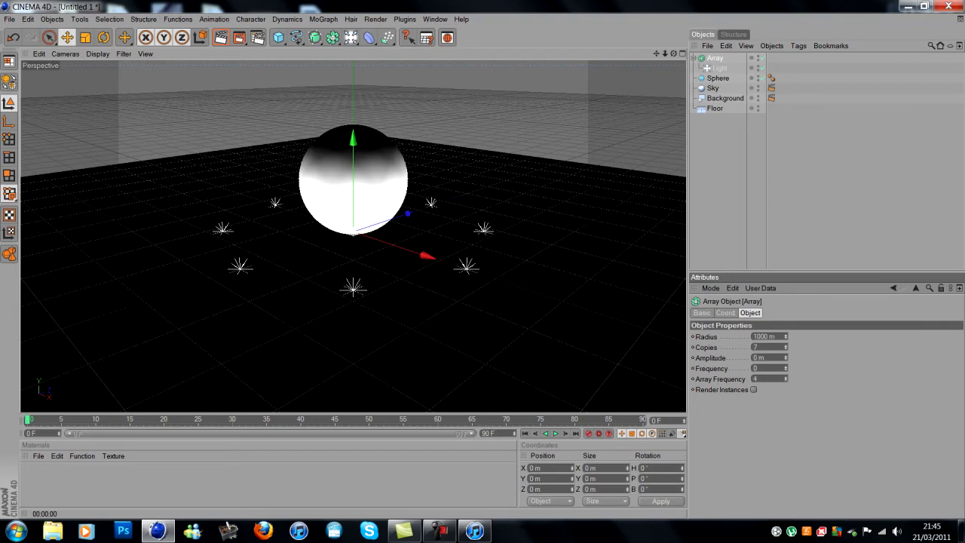
{"action": "key", "text": "Return"}
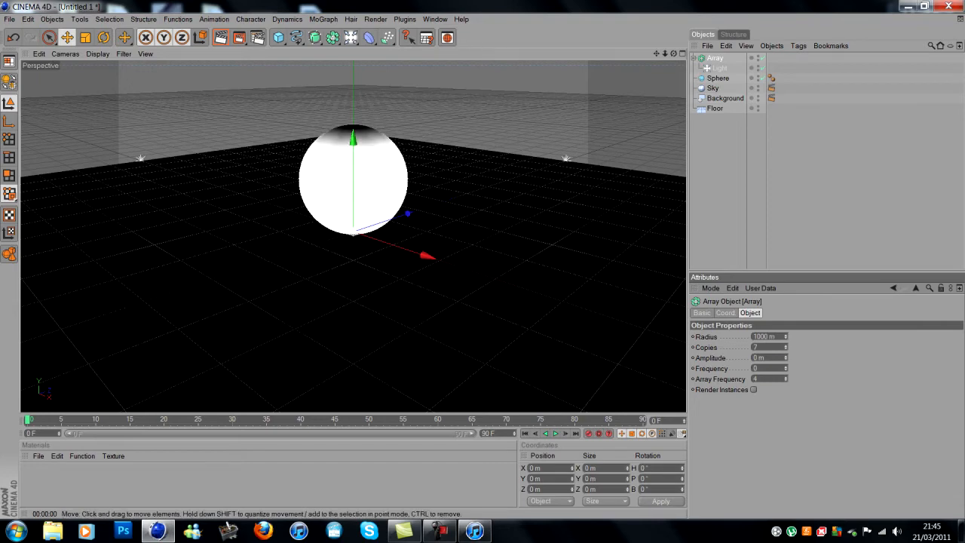
- Raise the light array to about 46 m on the Y axis and render the viewport to check the lighting
{"action": "left_click_drag", "start_coordinate": [353, 138], "coordinate": [353, 113]}
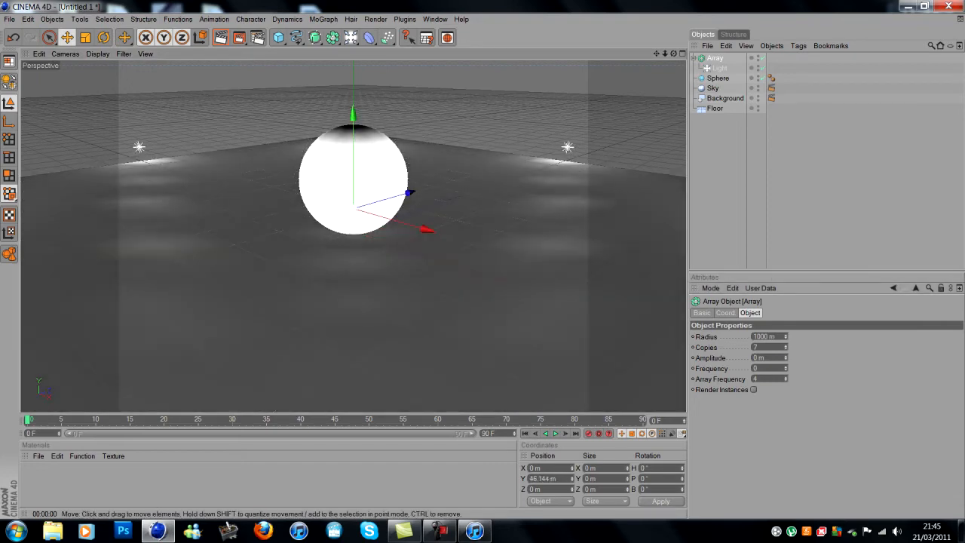
{"action": "left_click", "coordinate": [220, 37]}
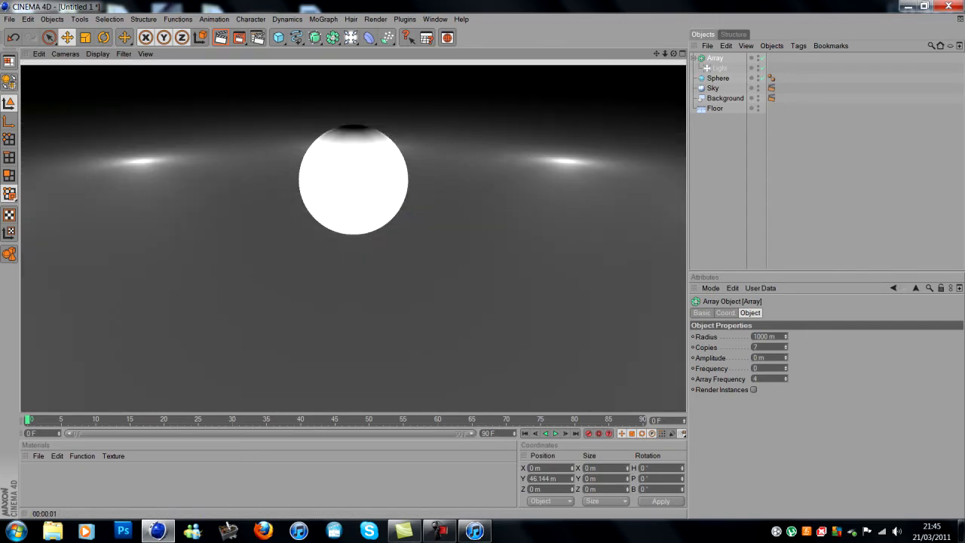
{"action": "left_click", "coordinate": [354, 324]}
- Create a new material and set its color to pure red (255, 0, 0)
{"action": "double_click", "coordinate": [226, 482]}
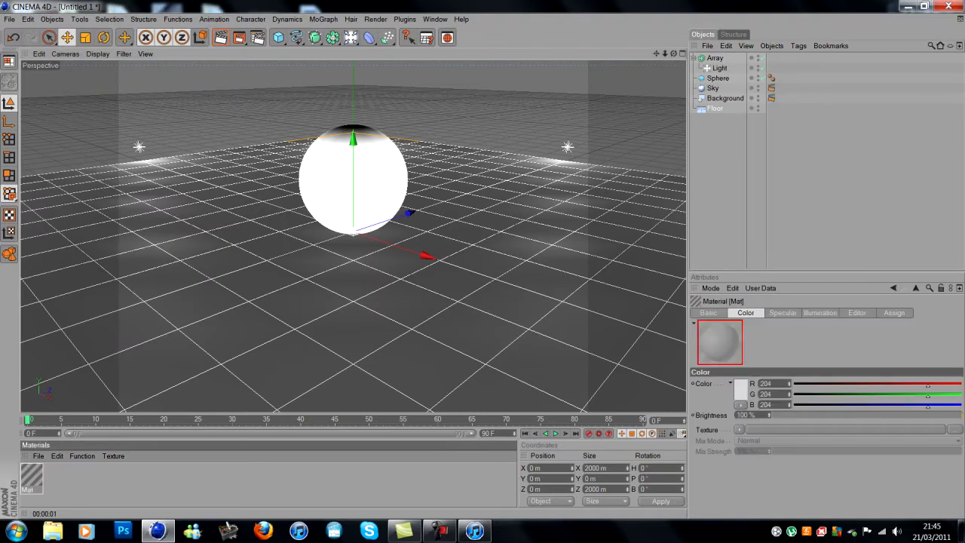
{"action": "double_click", "coordinate": [31, 475]}
{"action": "left_click", "coordinate": [277, 111]}
{"action": "left_click", "coordinate": [284, 77]}
{"action": "left_click", "coordinate": [258, 156]}
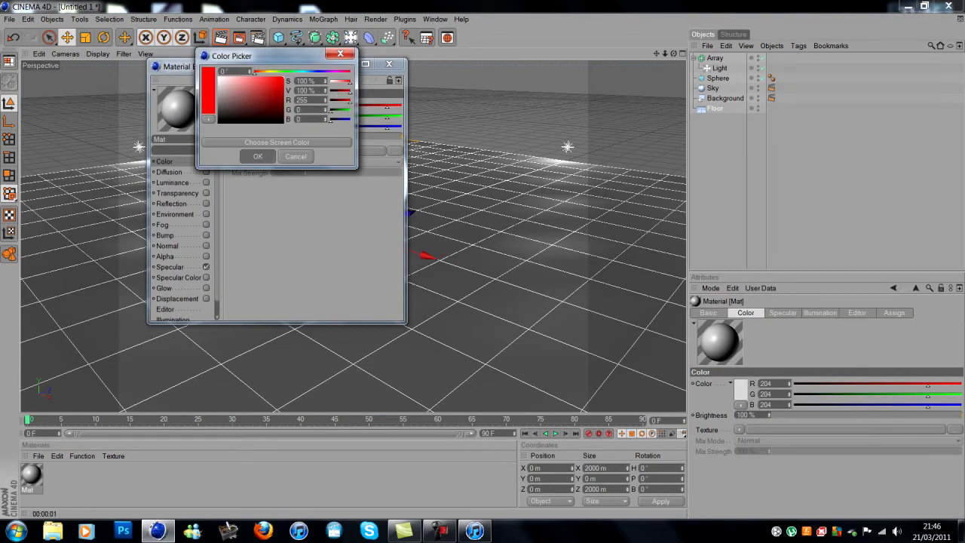
- Enable the red material's reflection at 10% brightness with a Fresnel texture
{"action": "left_click", "coordinate": [206, 203]}
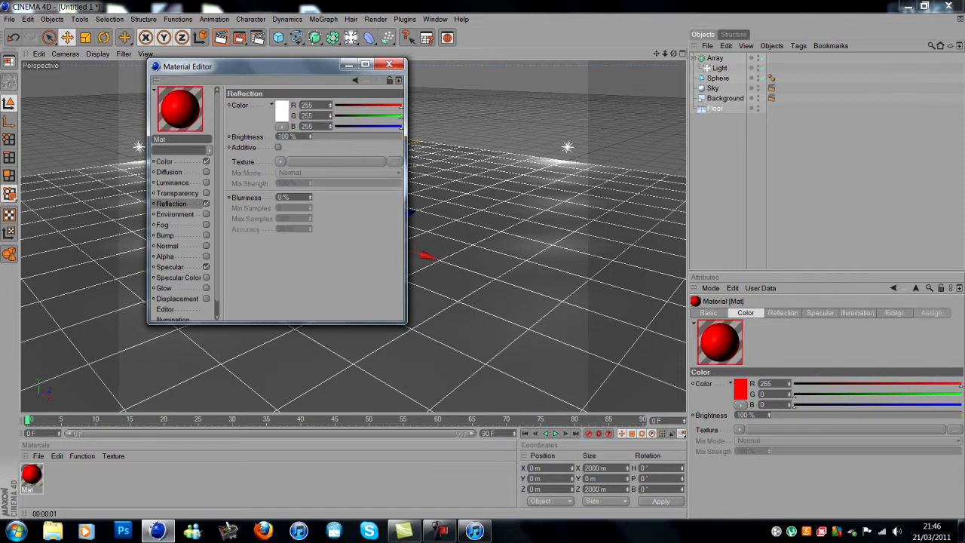
{"action": "left_click", "coordinate": [322, 137]}
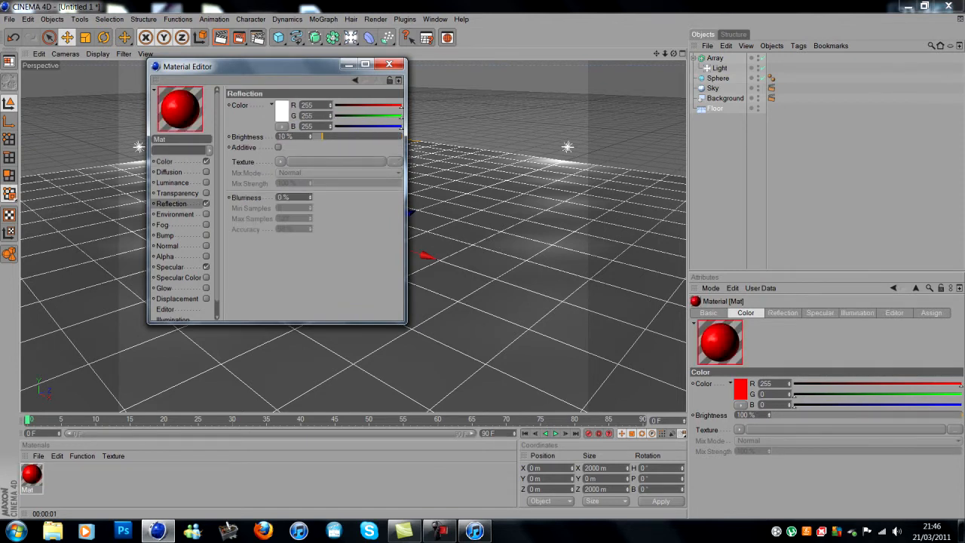
{"action": "left_click", "coordinate": [280, 161]}
{"action": "left_click", "coordinate": [290, 266]}
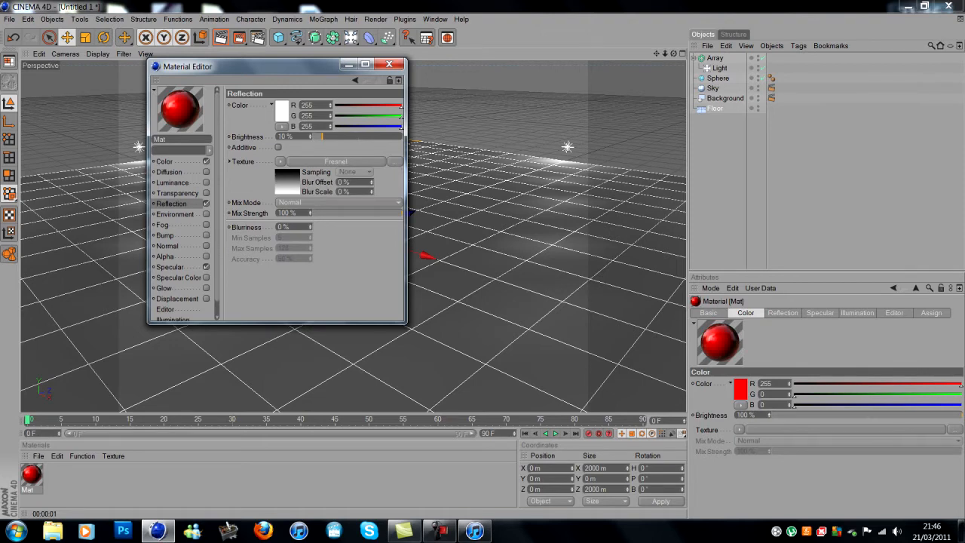
- Set the red material's reflection mix strength to 50% and apply the material to the sphere, checking it with a viewport render
{"action": "left_click", "coordinate": [357, 212]}
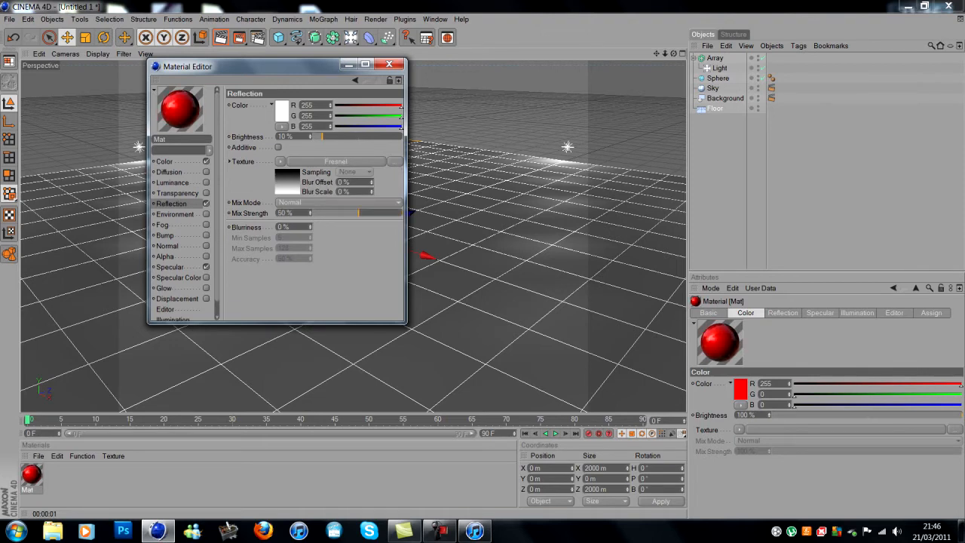
{"action": "left_click", "coordinate": [389, 64]}
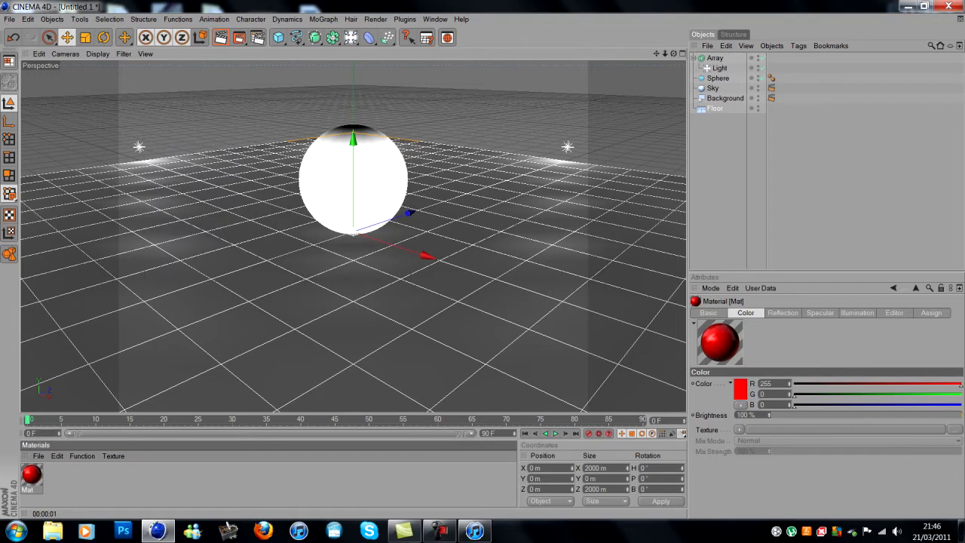
{"action": "left_click_drag", "start_coordinate": [32, 475], "coordinate": [352, 184]}
{"action": "key", "text": "ctrl+r"}
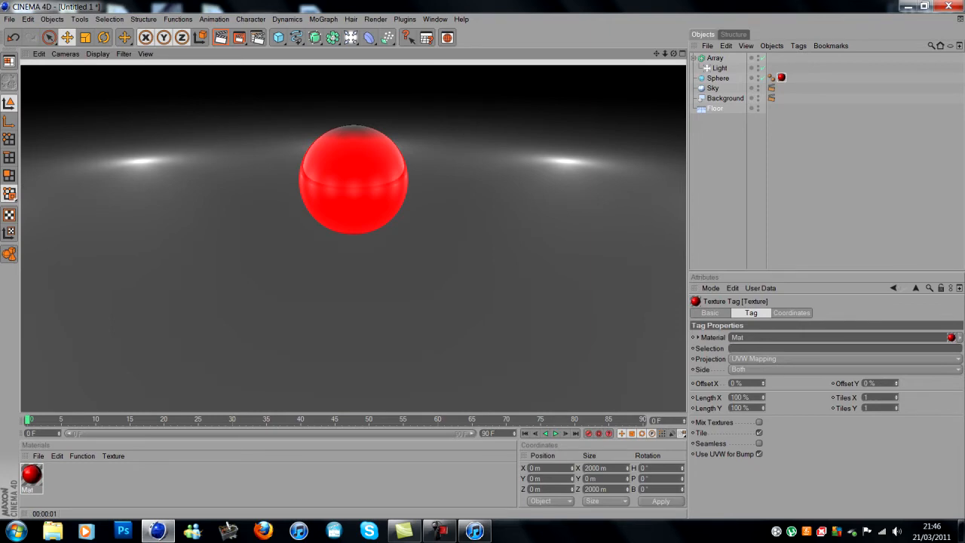
{"action": "left_click", "coordinate": [301, 482]}
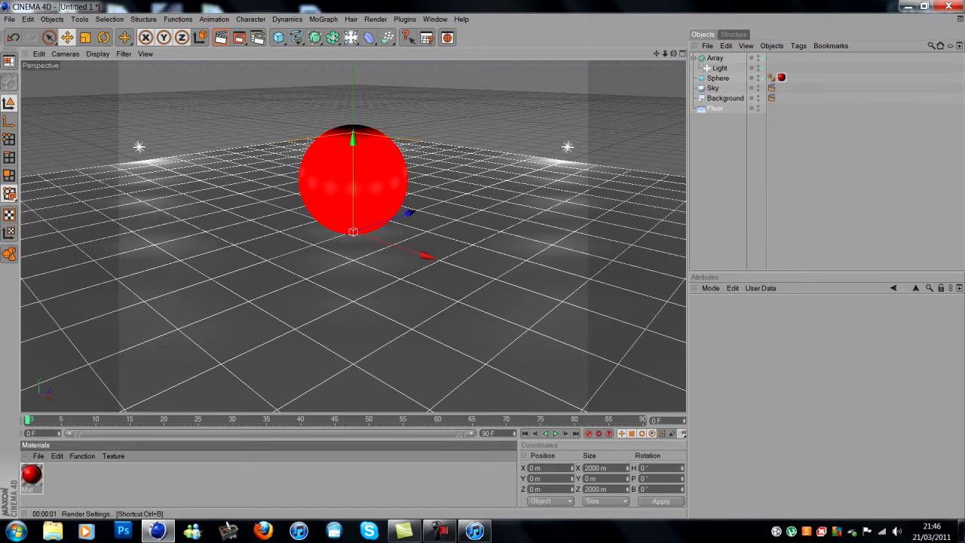
- Add the Ambient Occlusion and Global Illumination effects to the render settings
{"action": "left_click", "coordinate": [257, 36]}
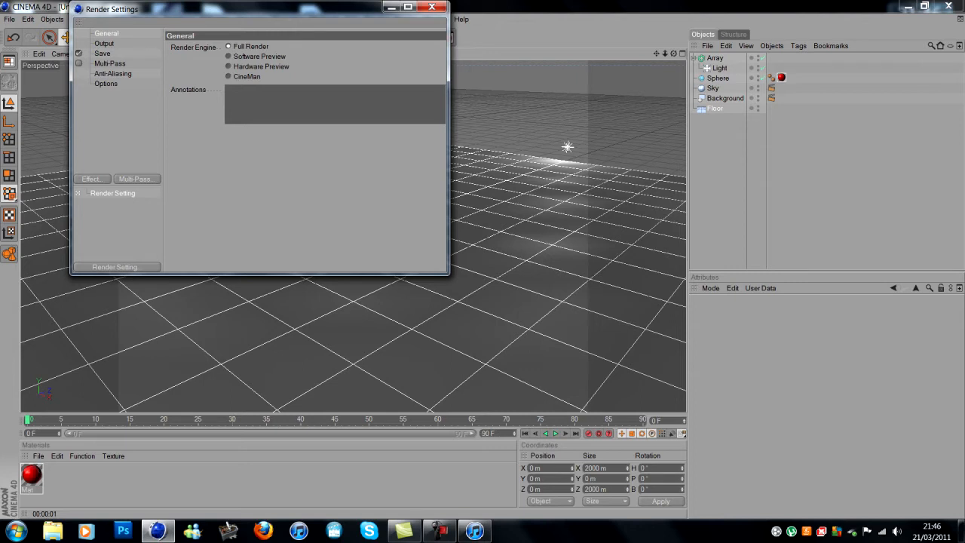
{"action": "left_click", "coordinate": [90, 179]}
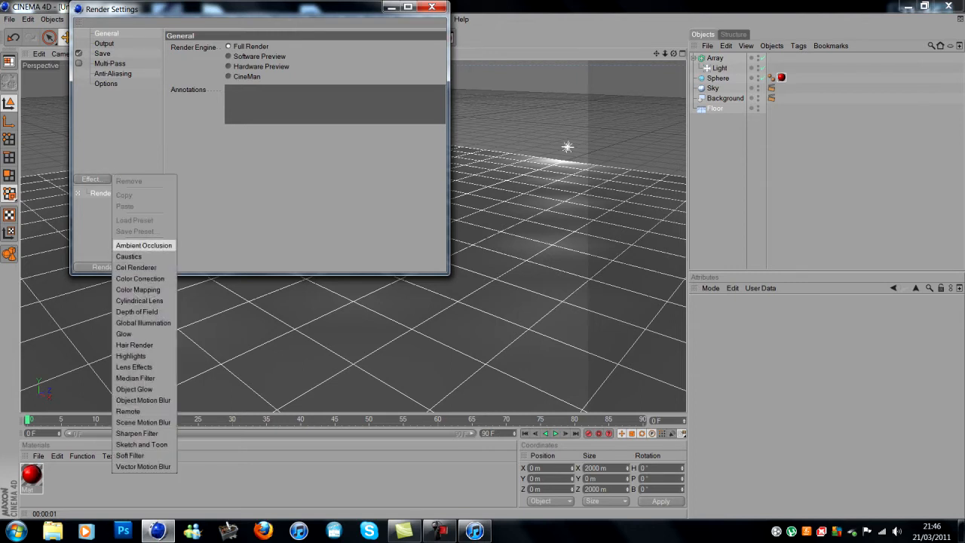
{"action": "left_click", "coordinate": [143, 245]}
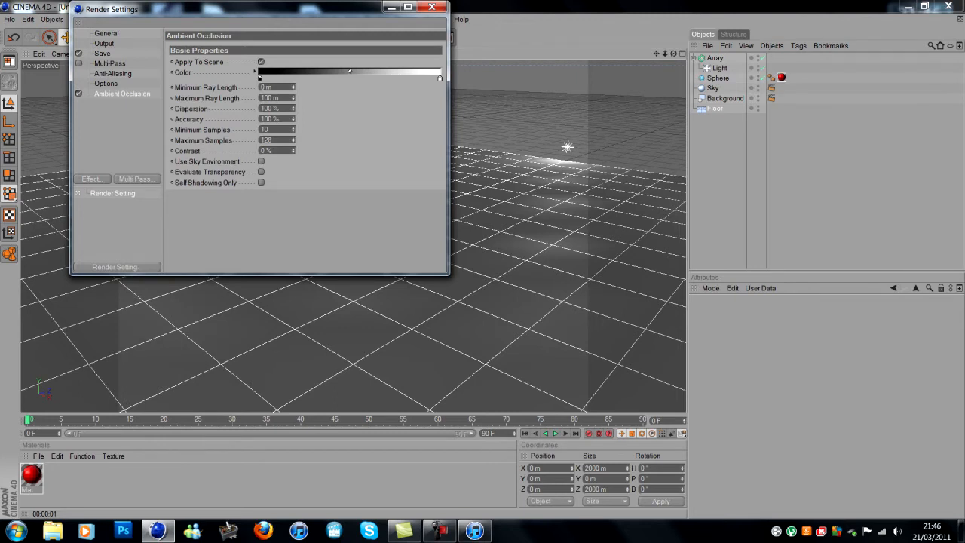
{"action": "left_click", "coordinate": [90, 179]}
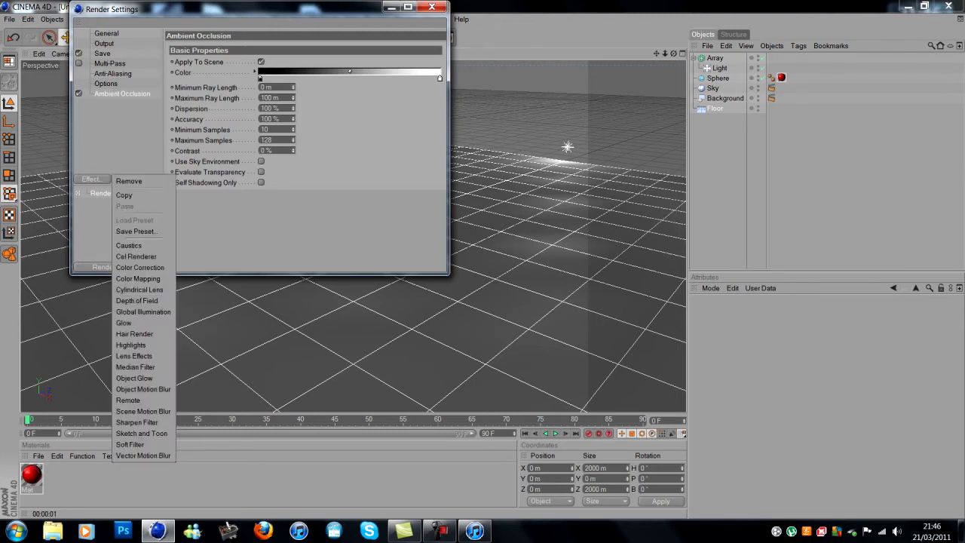
{"action": "left_click", "coordinate": [143, 311]}
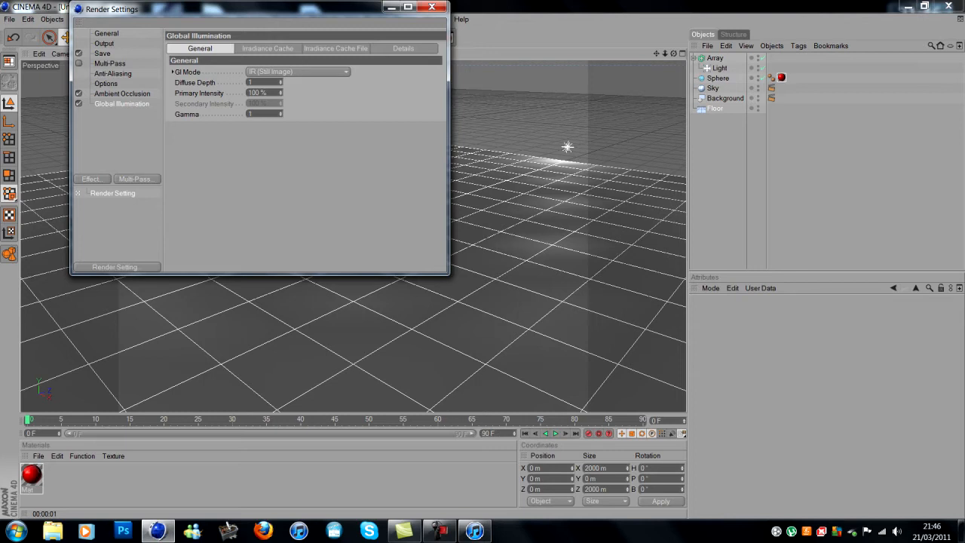
- Set Global Illumination's irradiance cache Stochastic Samples and Record Density to Low, and render the viewport
{"action": "left_click", "coordinate": [267, 48]}
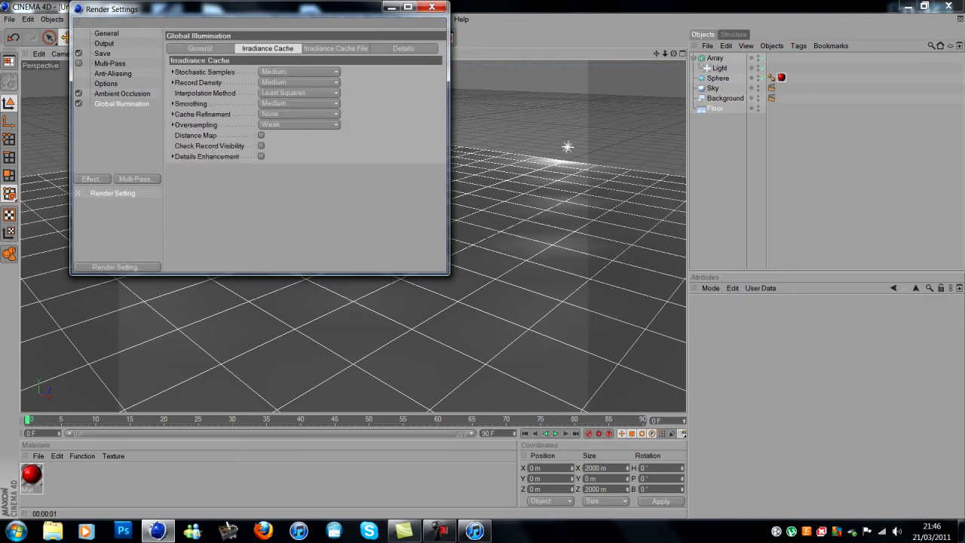
{"action": "left_click", "coordinate": [299, 72]}
{"action": "left_click", "coordinate": [286, 106]}
{"action": "left_click", "coordinate": [299, 82]}
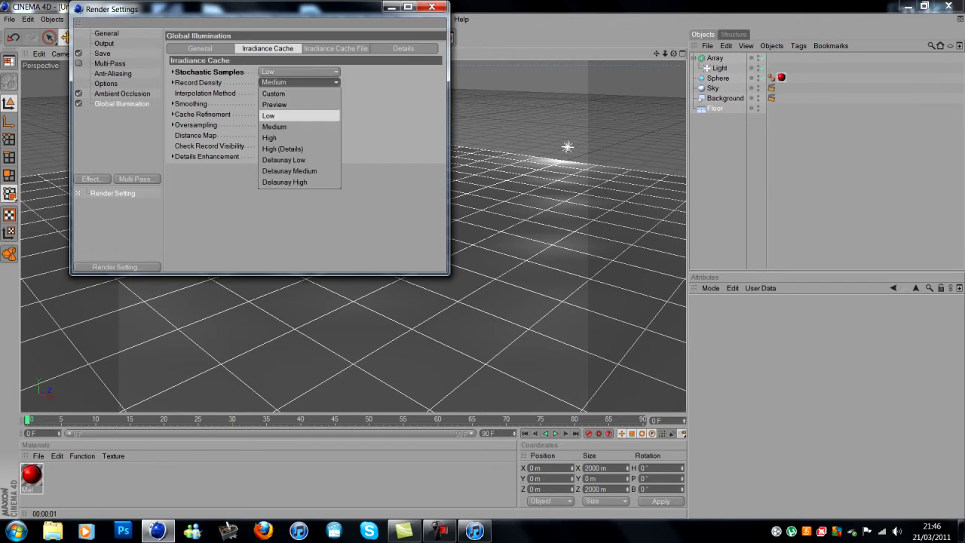
{"action": "left_click", "coordinate": [287, 115]}
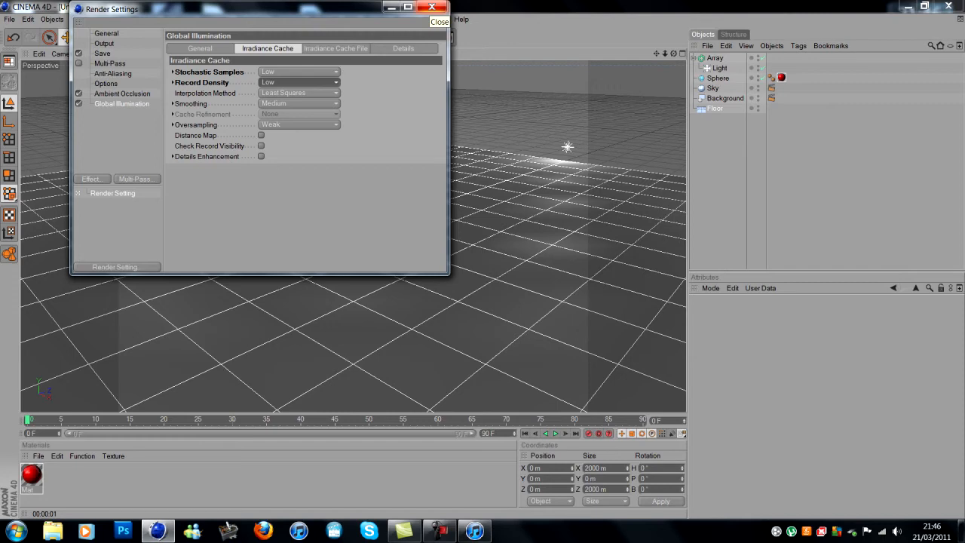
{"action": "left_click", "coordinate": [432, 6]}
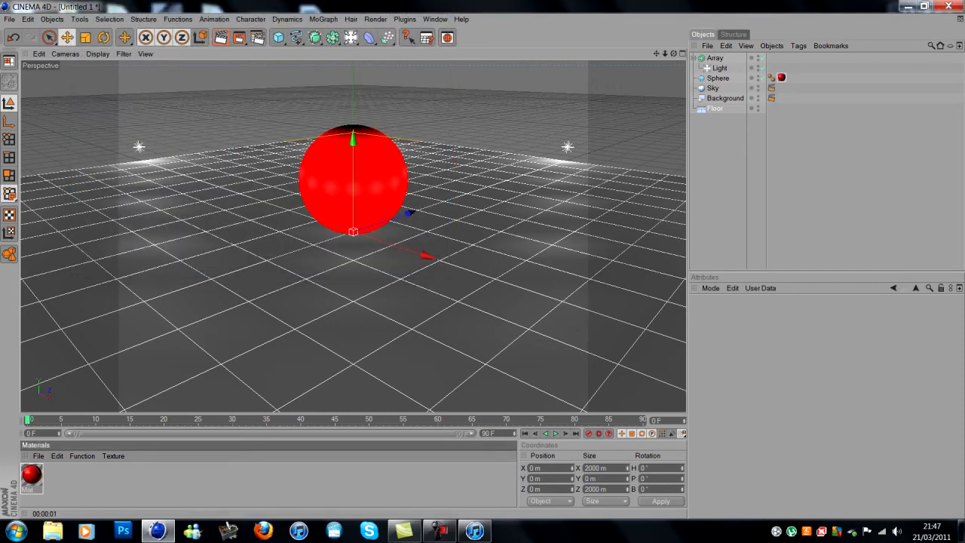
{"action": "left_click", "coordinate": [220, 37]}
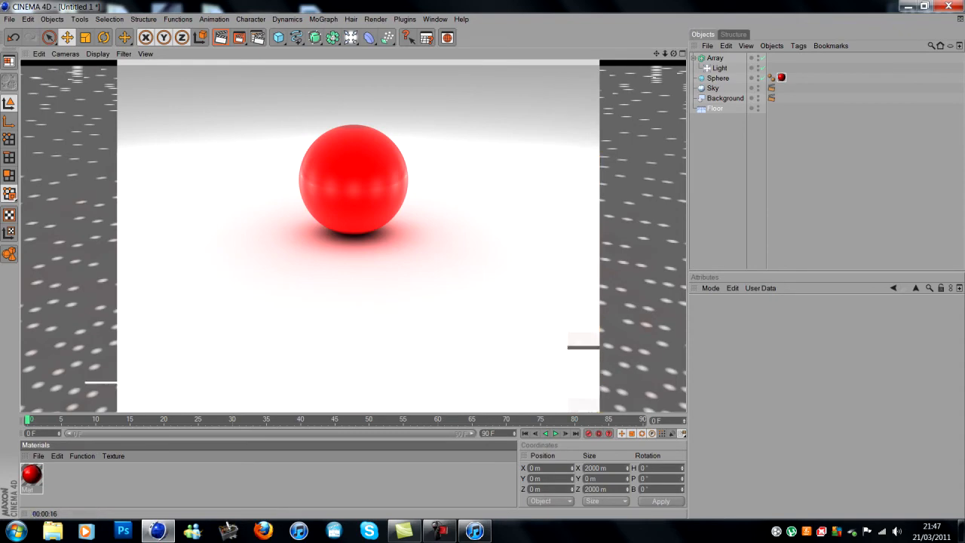
- Create a new material and load the HDRI image lights 3.hdr as its color texture
{"action": "key", "text": "ctrl+n"}
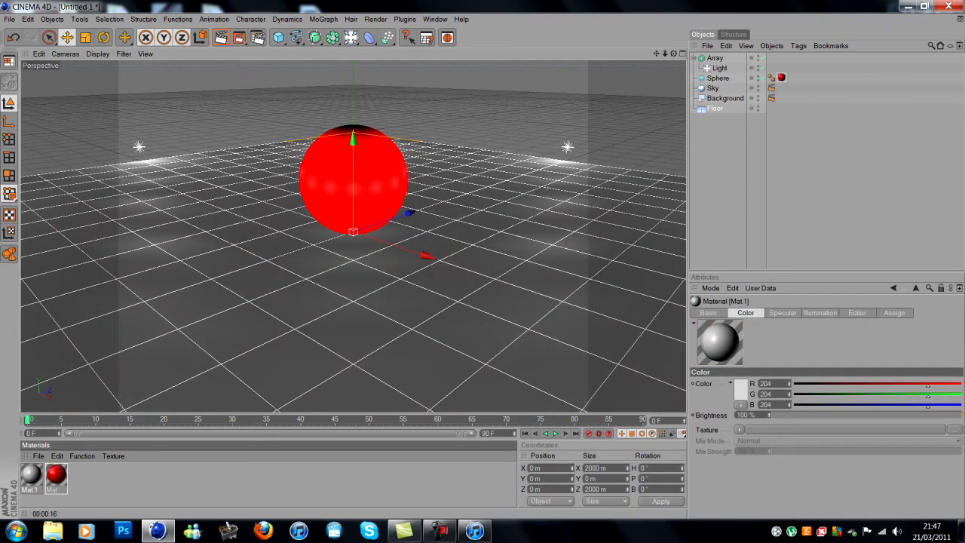
{"action": "double_click", "coordinate": [31, 474]}
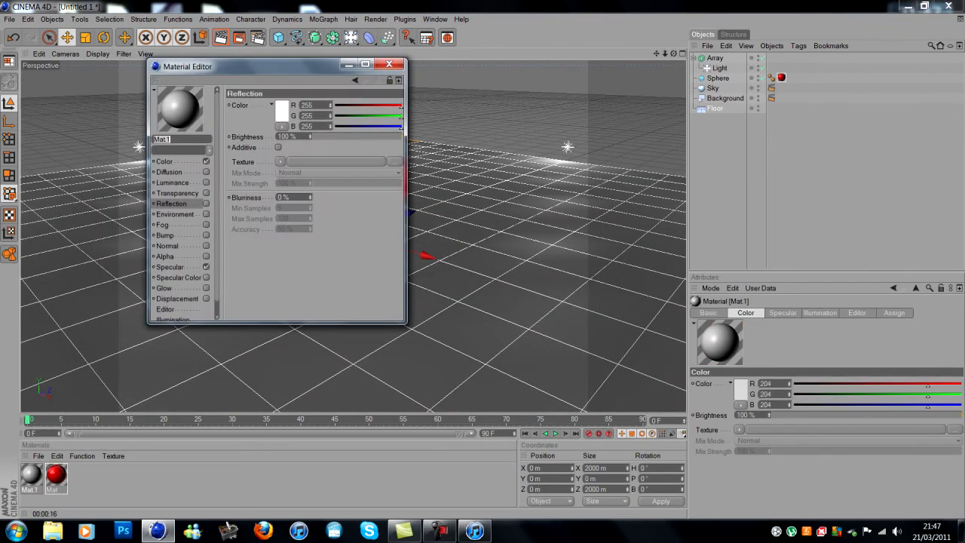
{"action": "left_click", "coordinate": [164, 161]}
{"action": "left_click", "coordinate": [275, 151]}
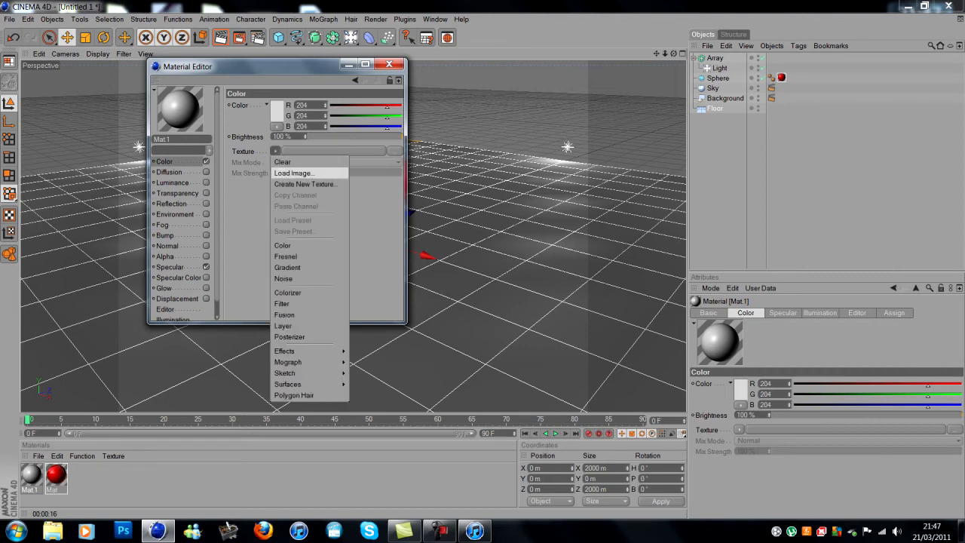
{"action": "left_click", "coordinate": [294, 173]}
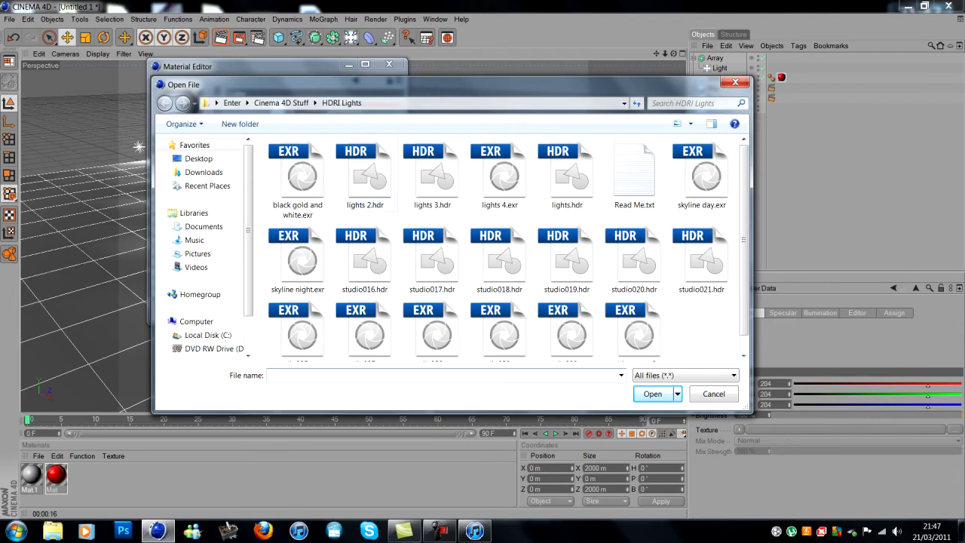
{"action": "double_click", "coordinate": [432, 177]}
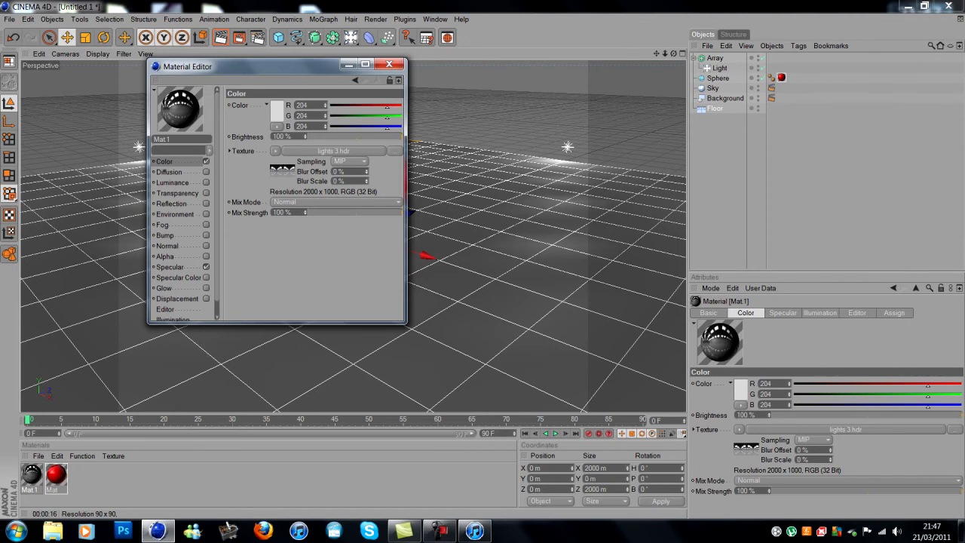
- Set the HDRI material's color brightness to 284% and apply the material to the Sky object
{"action": "left_click_drag", "start_coordinate": [306, 136], "coordinate": [305, 15]}
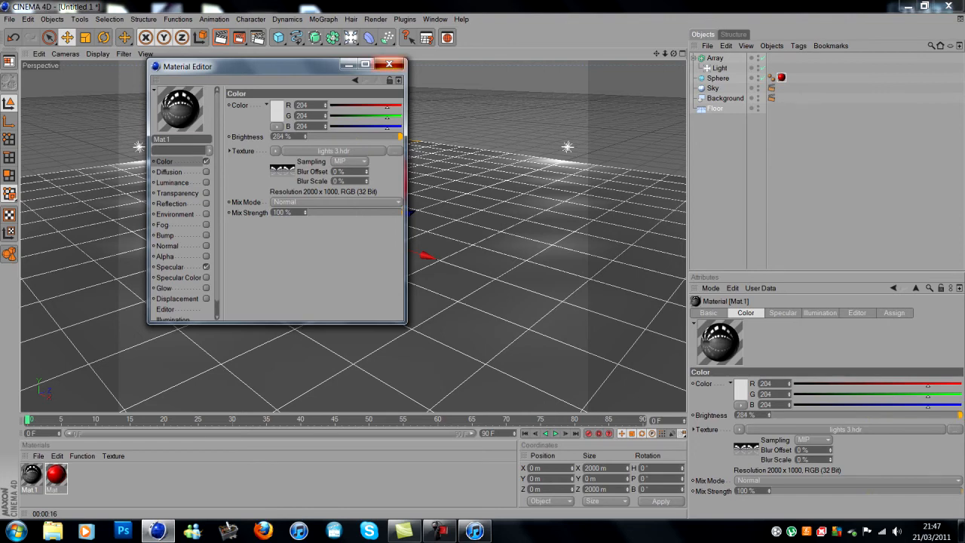
{"action": "left_click", "coordinate": [389, 64]}
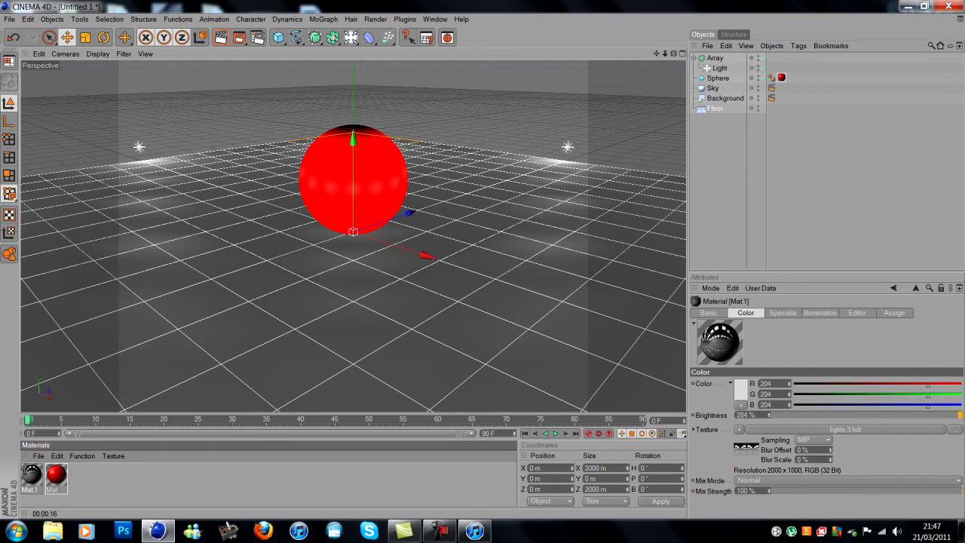
{"action": "left_click_drag", "start_coordinate": [31, 475], "coordinate": [712, 88]}
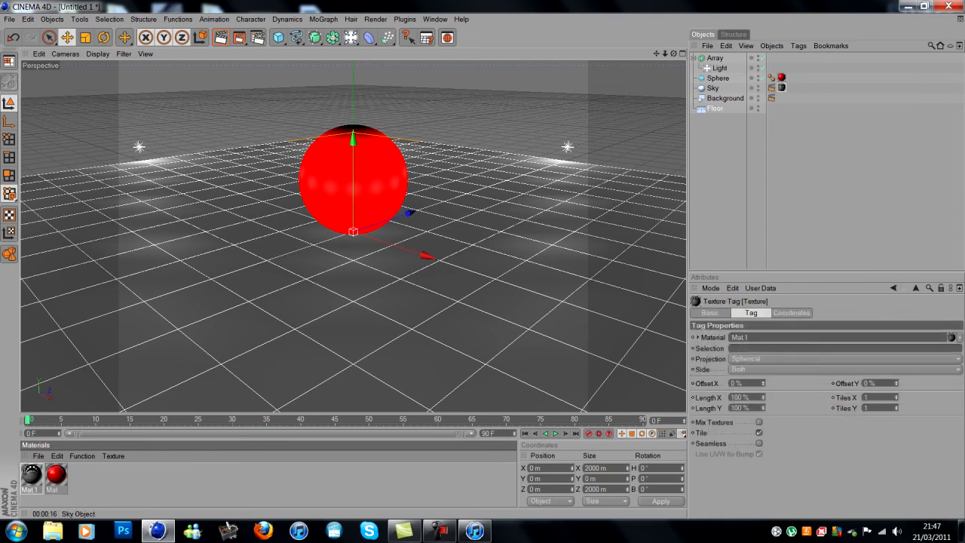
- Give the Sky a Compositing tag with Seen by Camera turned off, and render the viewport from a slightly lower angle
{"action": "right_click", "coordinate": [716, 88]}
{"action": "mouse_move", "coordinate": [759, 96]}
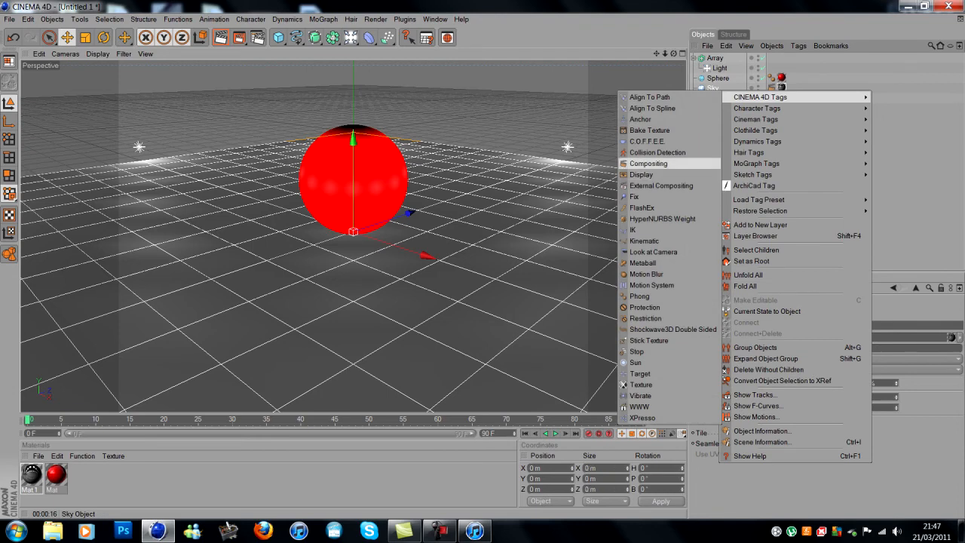
{"action": "left_click", "coordinate": [648, 162]}
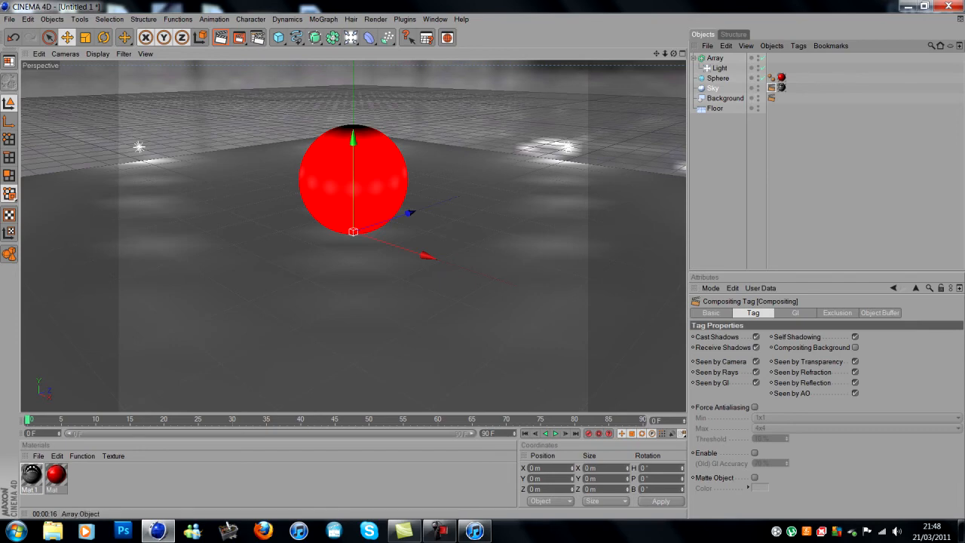
{"action": "mouse_move", "coordinate": [672, 53]}
{"action": "left_mouse_down"}
{"action": "mouse_move", "coordinate": [685, 23]}
{"action": "mouse_move", "coordinate": [709, 51]}
{"action": "mouse_move", "coordinate": [682, 66]}
{"action": "left_mouse_up"}
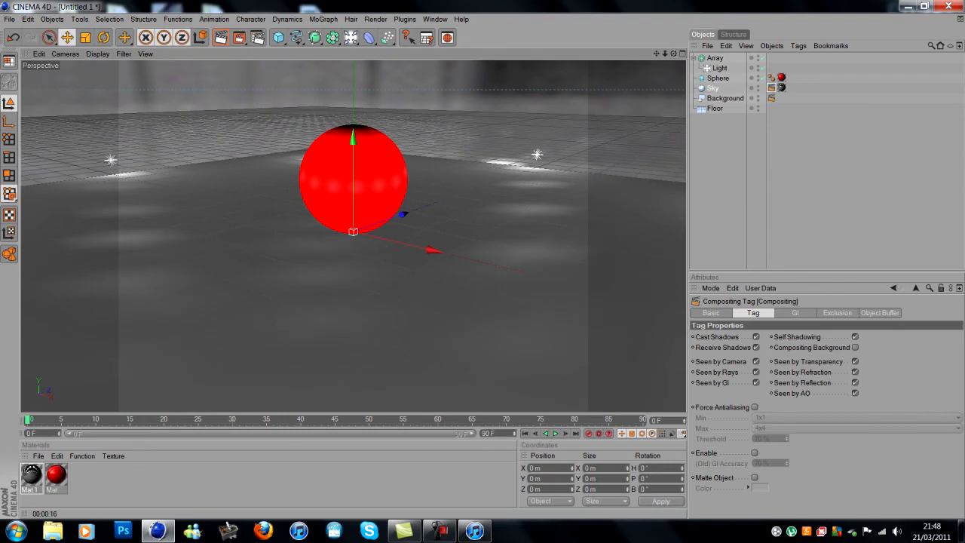
{"action": "left_click", "coordinate": [756, 361]}
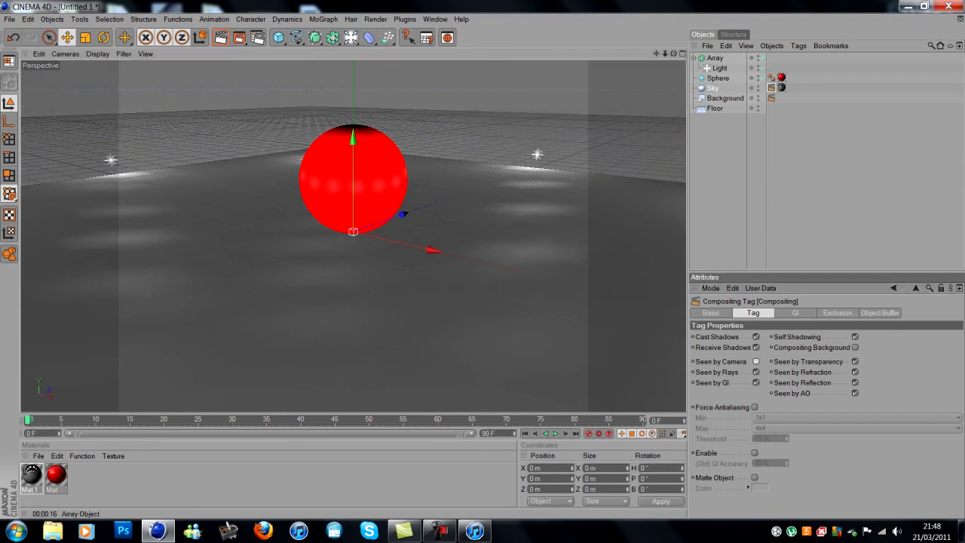
{"action": "left_click", "coordinate": [220, 37]}
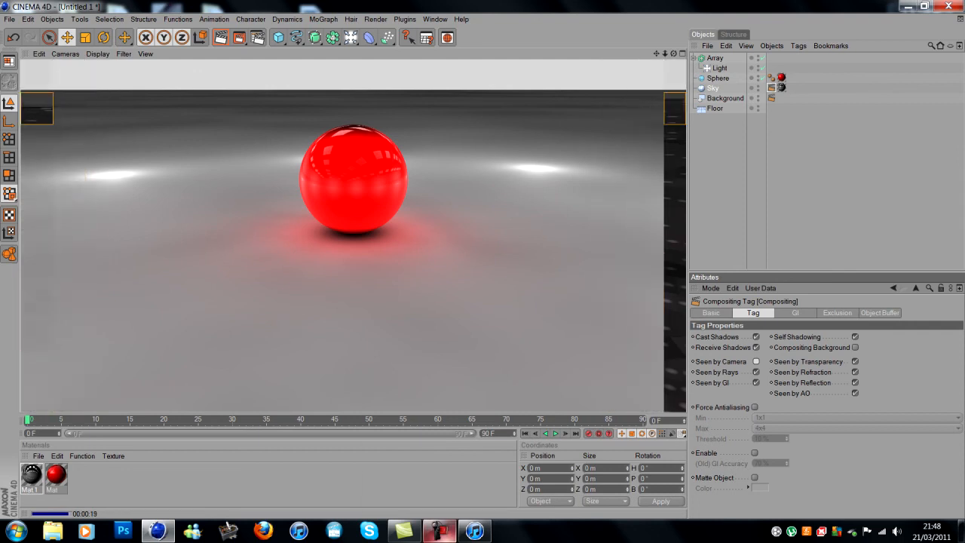
{"action": "mouse_move", "coordinate": [438, 531]}
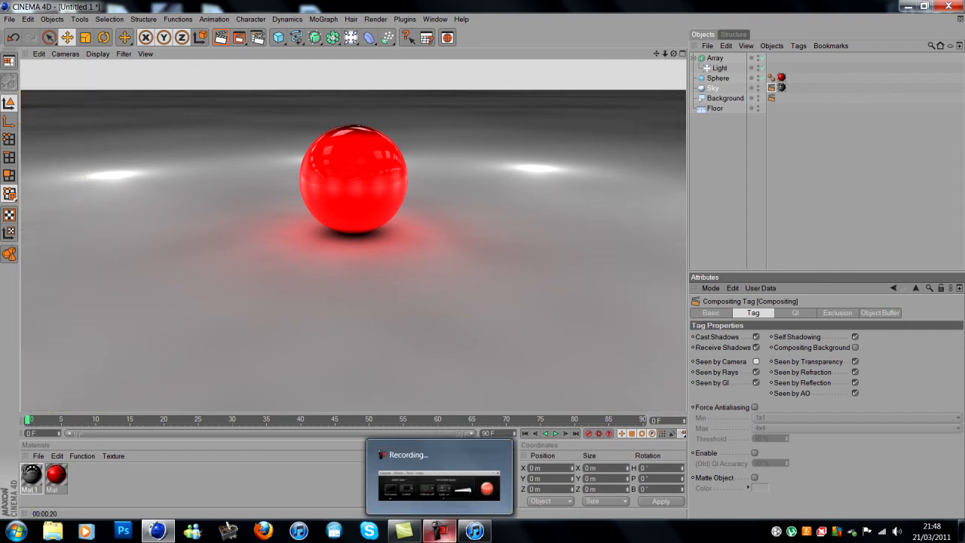